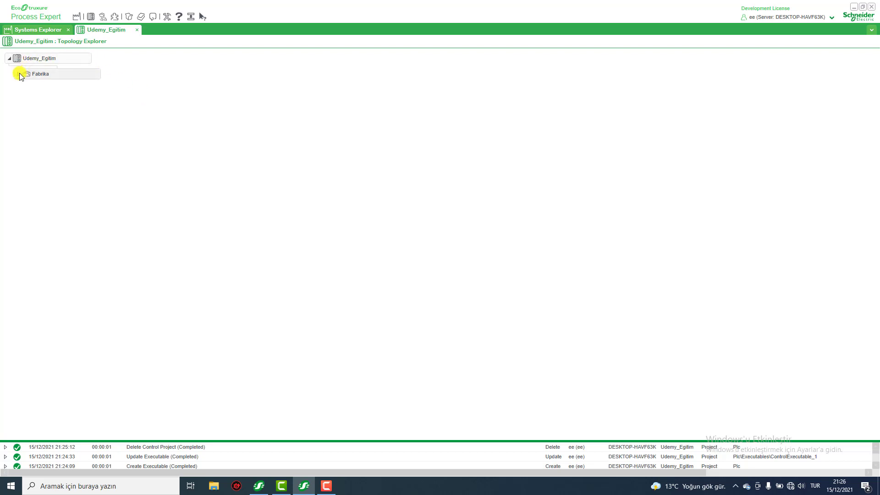
Open the application of the Udemy_Egitim system from the Systems Explorer.
left_click(42, 31)
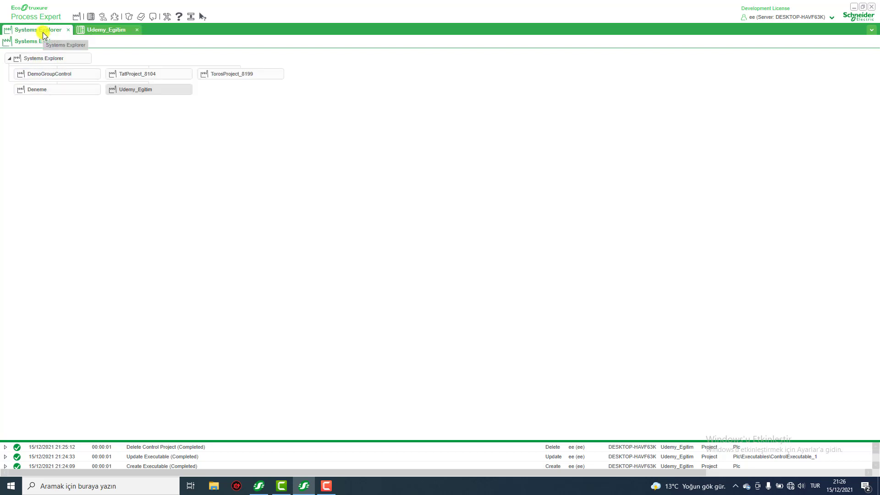
right_click(127, 89)
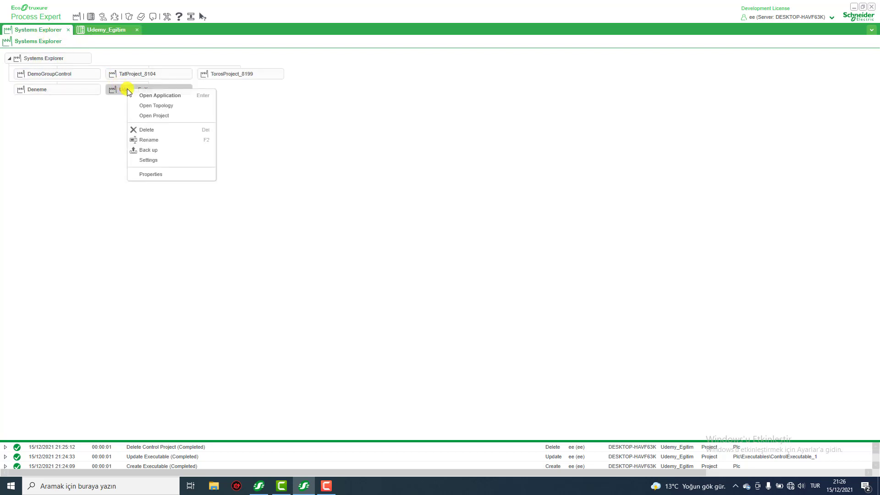
left_click(150, 97)
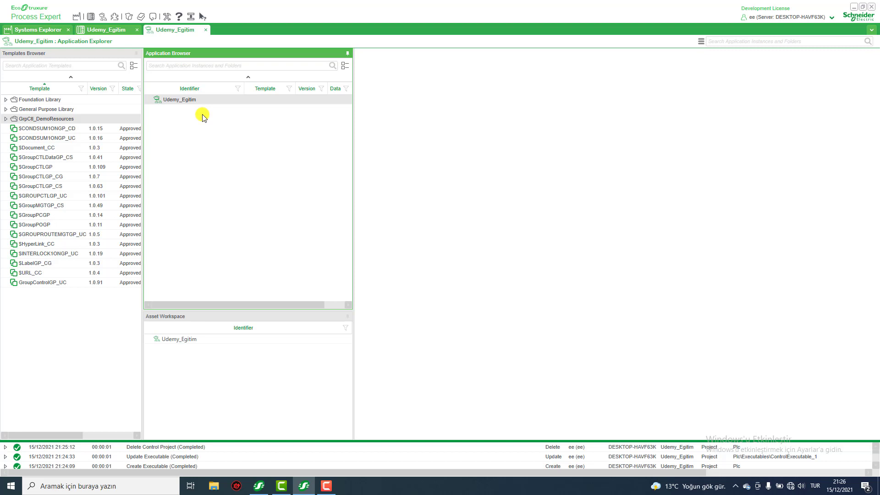
Open the Udemy_Egitim system's project from the Systems Explorer and view its control and supervision project browsers.
left_click(57, 30)
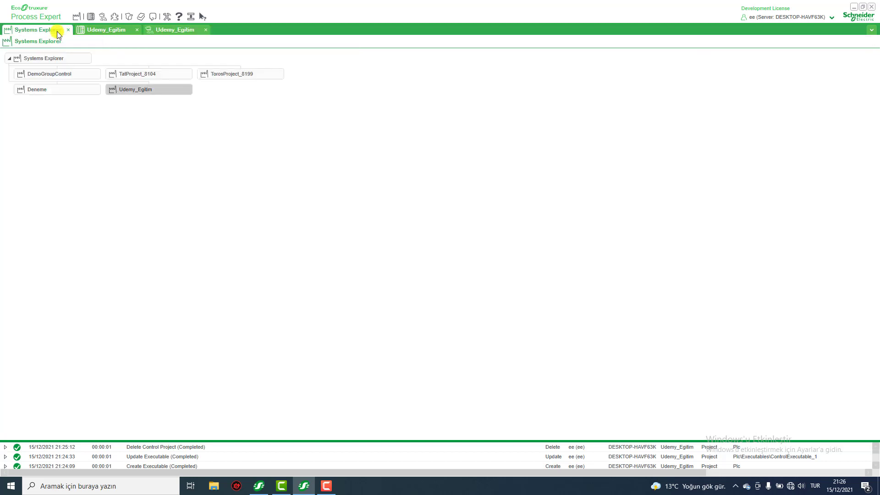
right_click(136, 89)
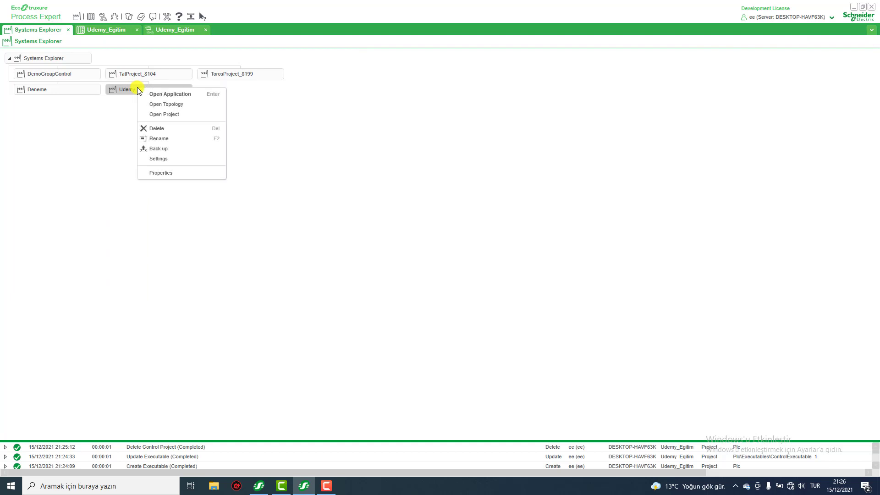
left_click(164, 114)
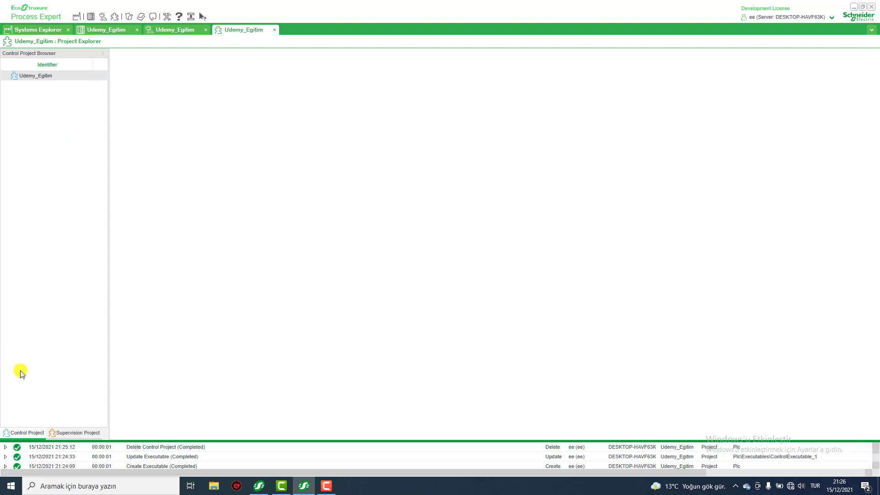
left_click(22, 433)
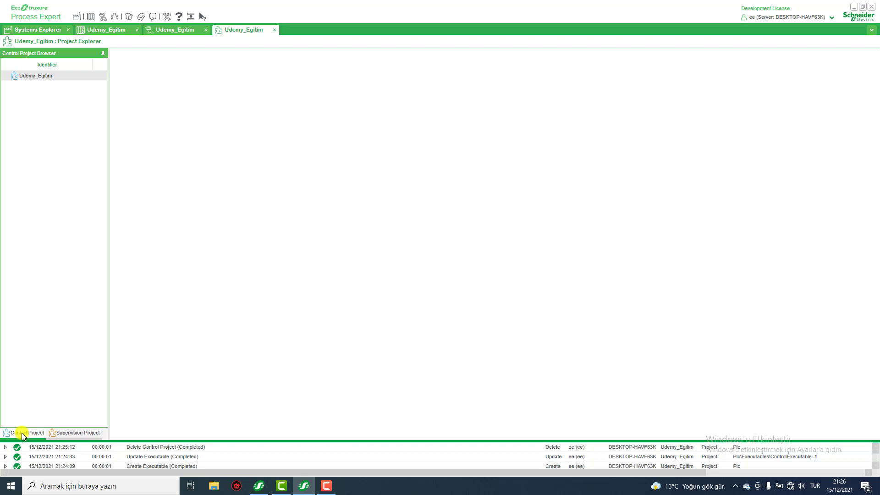
left_click(71, 433)
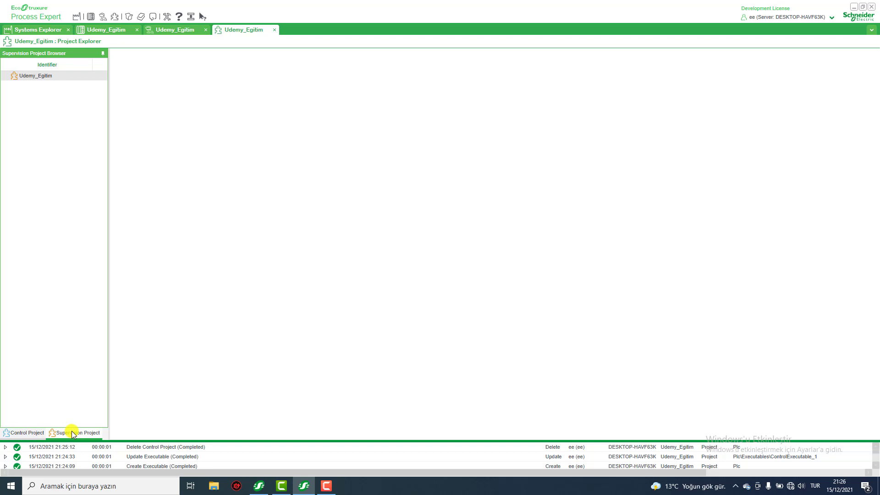
left_click(31, 433)
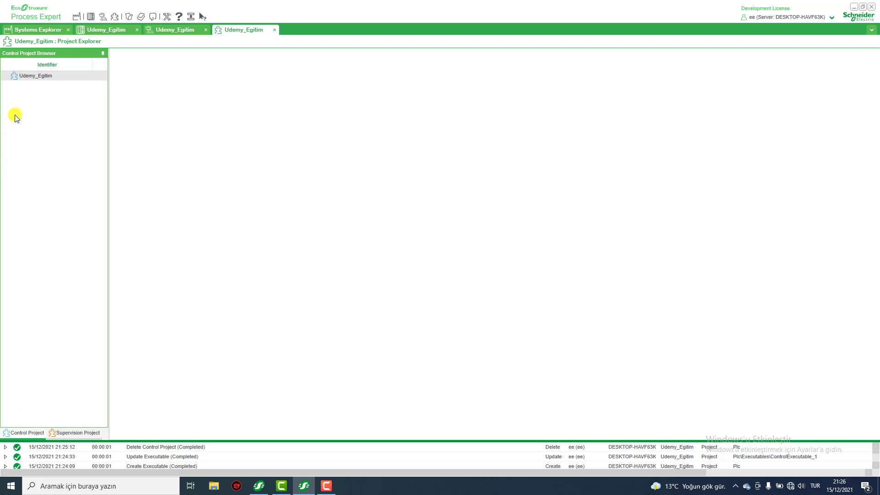
Create an M580 control project under Udemy_Egitim and name it Fab_Plc.
right_click(32, 79)
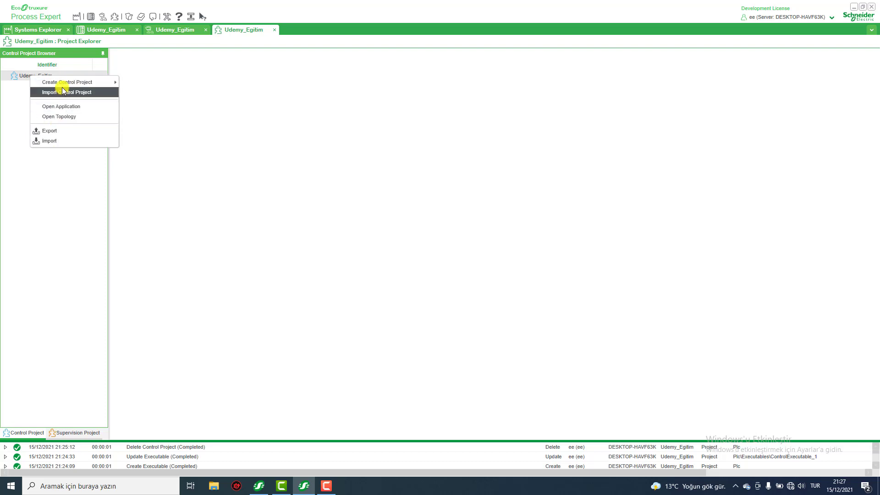
mouse_move(62, 83)
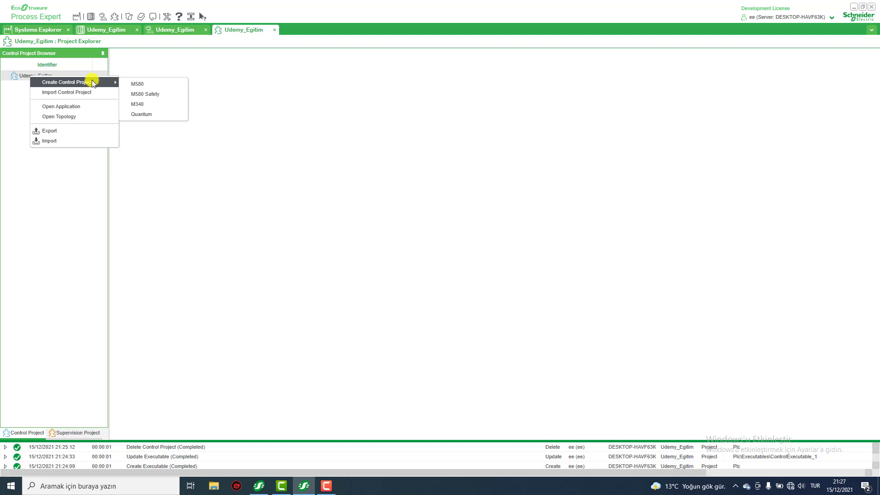
left_click(138, 84)
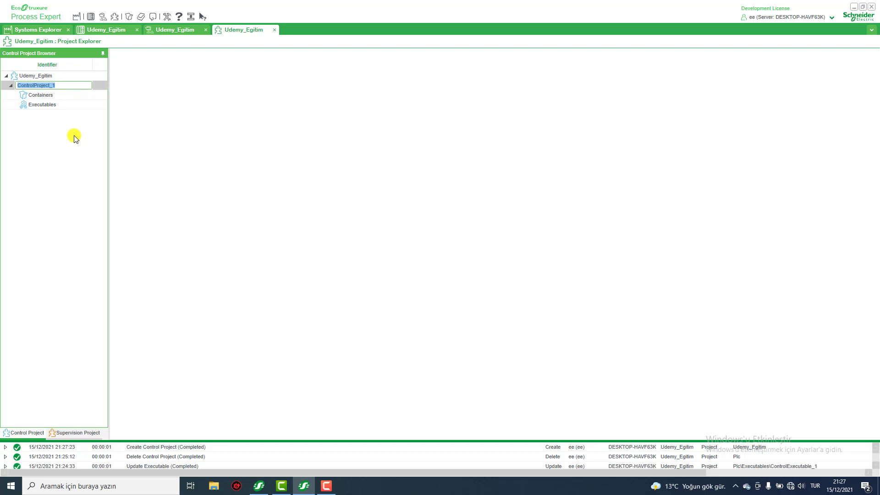
type("Plc")
key("Return")
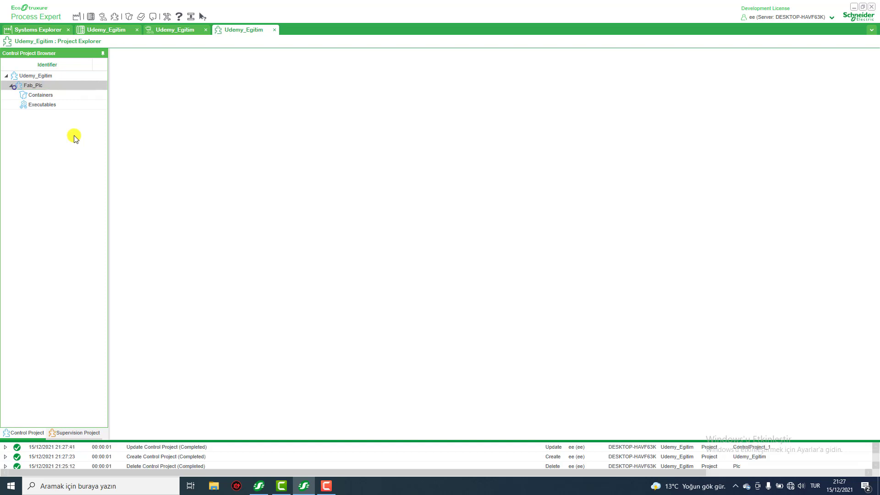
Create an executable under the Fab_Plc control project and name it Plc.
left_click(41, 105)
right_click(41, 105)
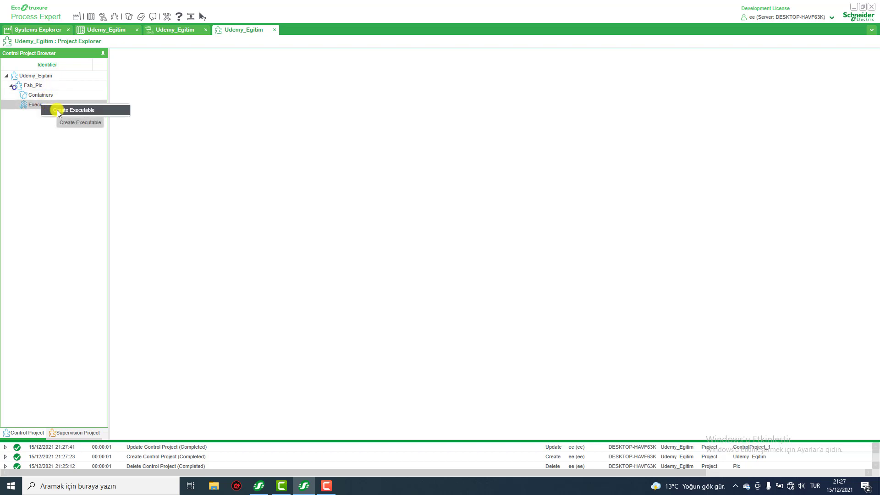
left_click(57, 110)
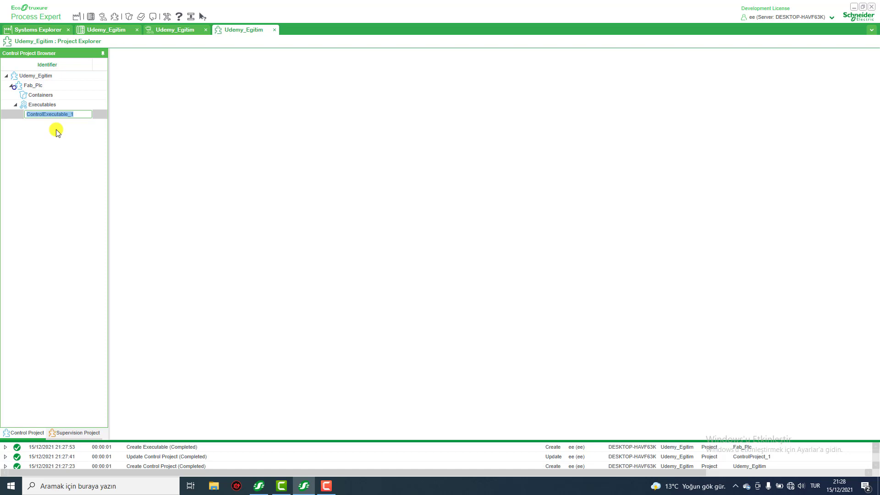
type("Plc")
key("Return")
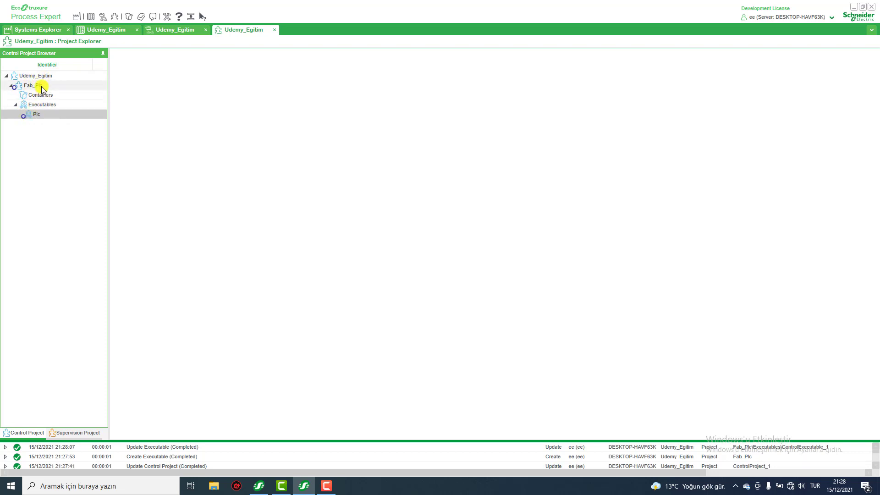
Open the Plc executable's service mapping and view the engines available for ControlExecutive_1.
double_click(37, 114)
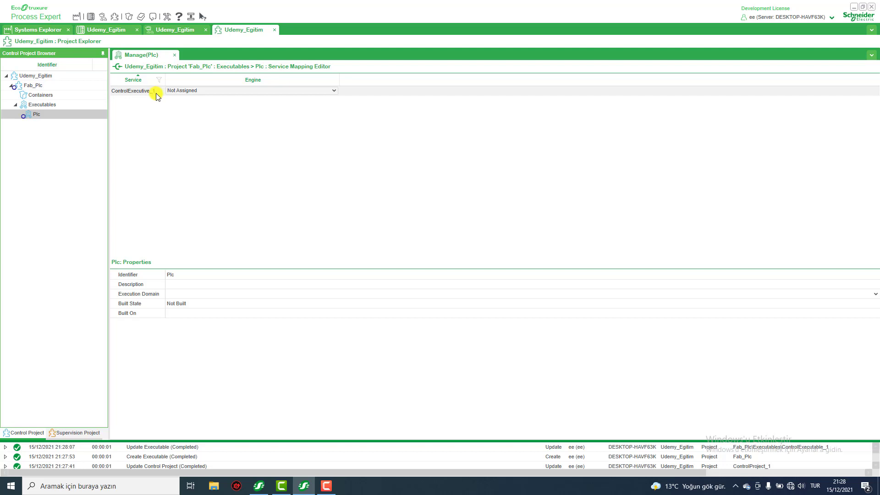
left_click(213, 92)
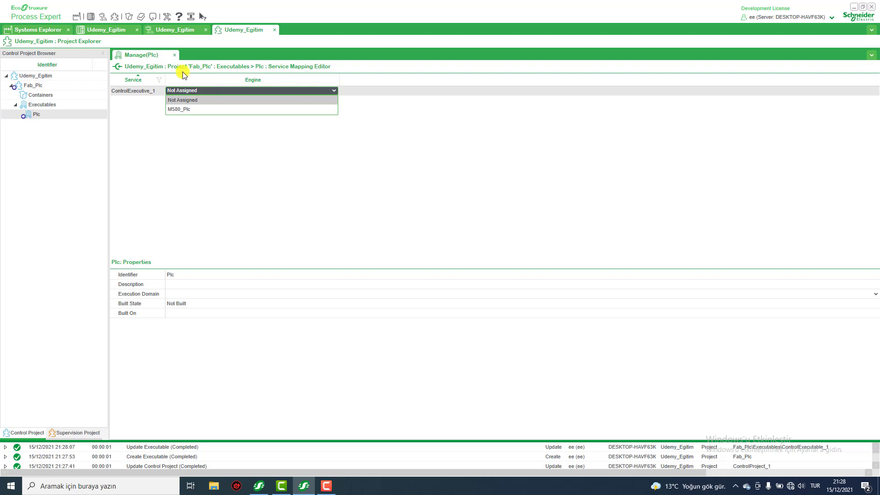
left_click(117, 29)
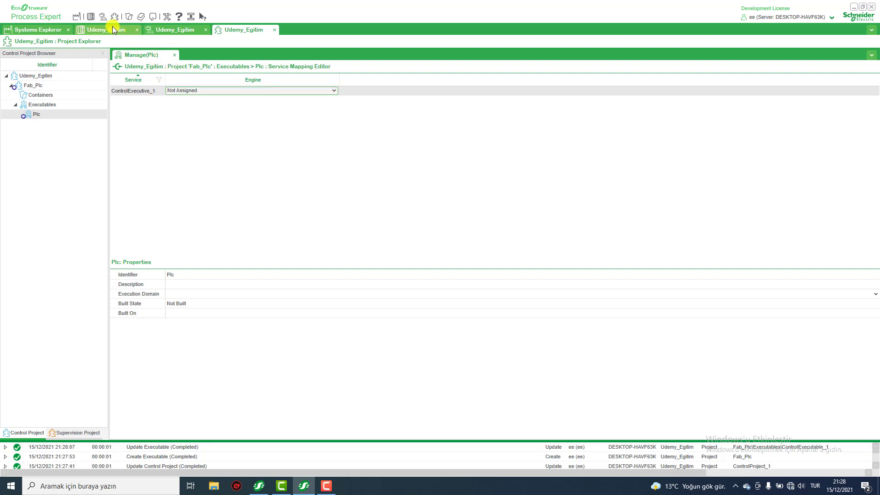
Expand the Fabrika and Saha folders in the Udemy_Egitim topology to locate the M580_Plc device.
left_click(112, 29)
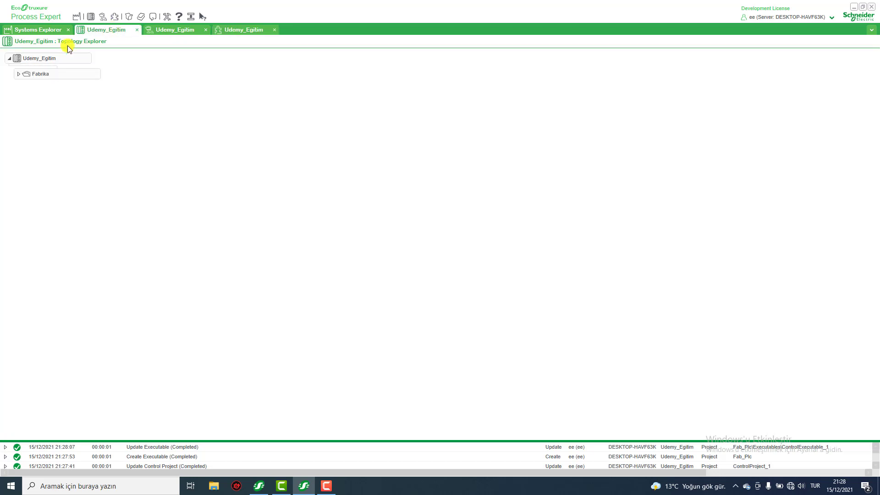
left_click(18, 74)
left_click(27, 90)
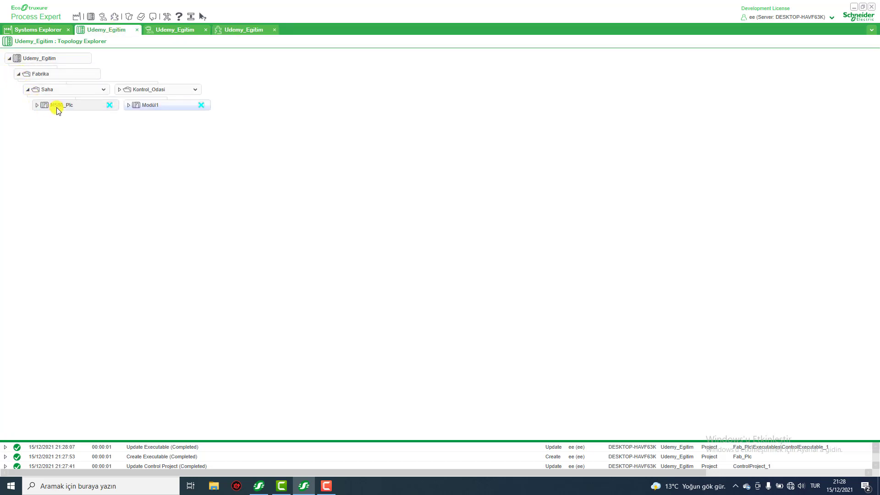
Return to the Plc executable's service mapping and assign the M580_Plc engine to ControlExecutive_1.
left_click(229, 29)
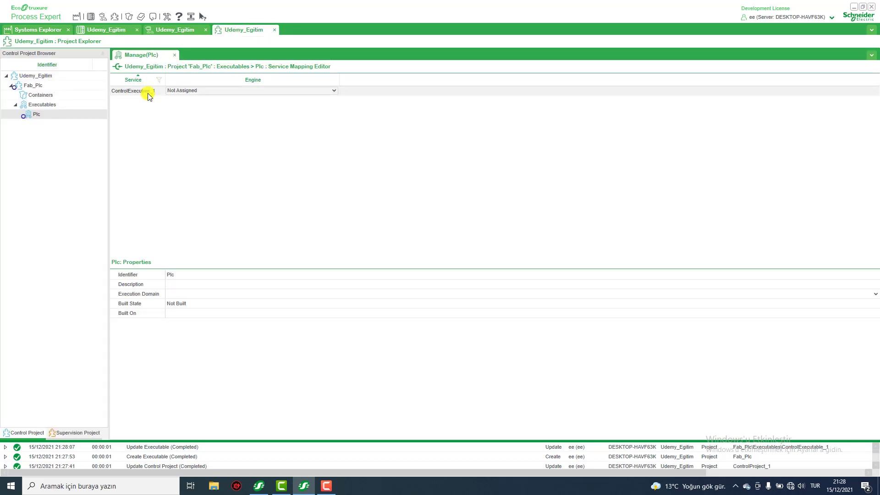
left_click(207, 91)
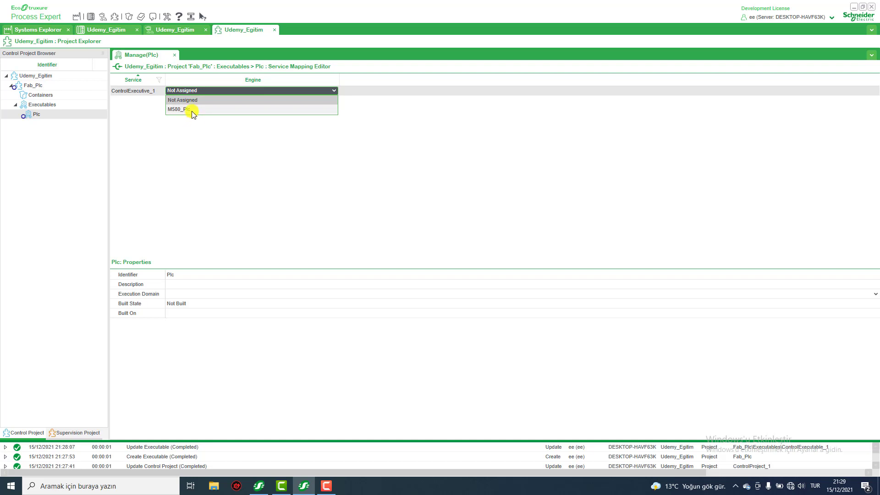
left_click(192, 110)
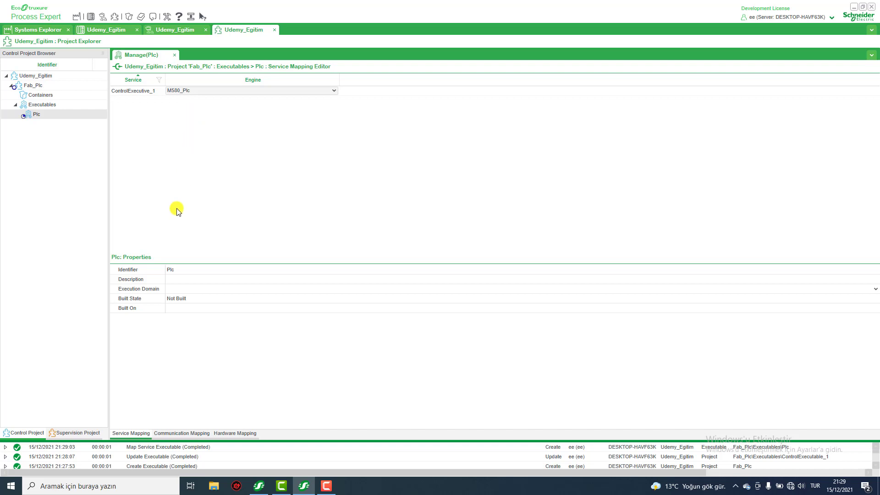
Open the Plc executable's communication mapping, then check M580_Plc and Modül1 under Saha in the topology.
left_click(188, 433)
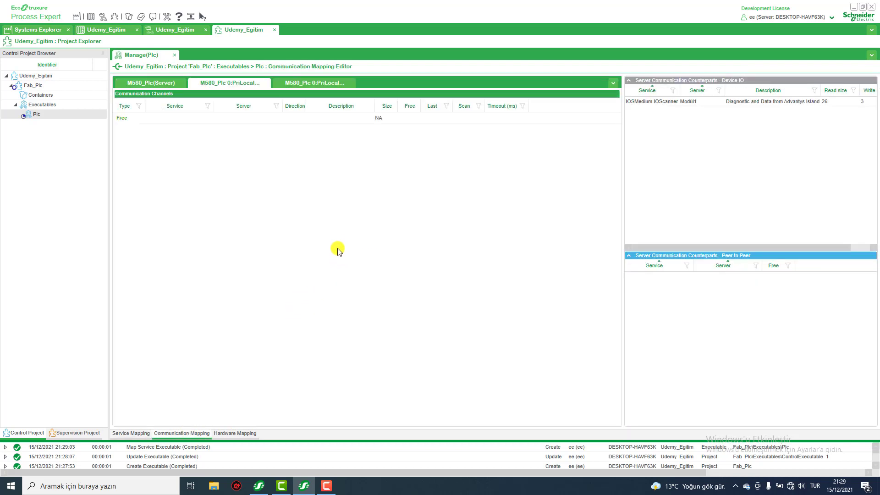
left_click(106, 27)
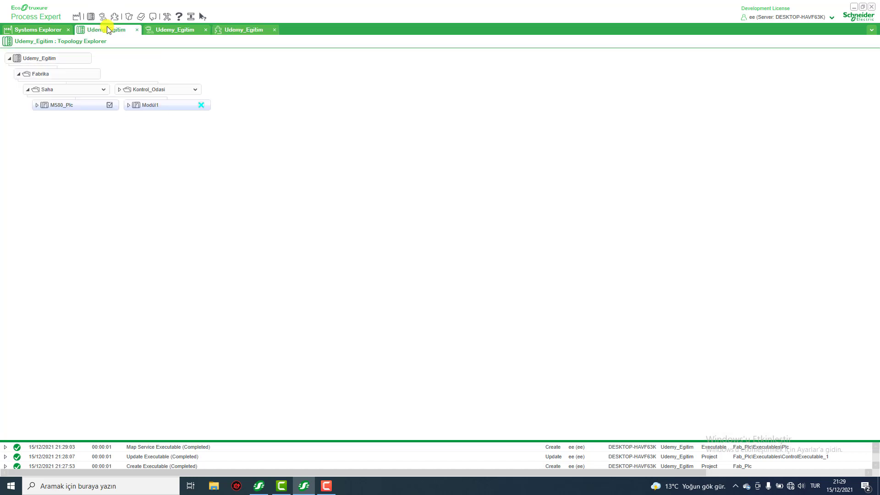
left_click(104, 106)
Return to the communication mapping and compare the Device IO counterparts offered for the two local M580_Plc communication services.
left_click(236, 30)
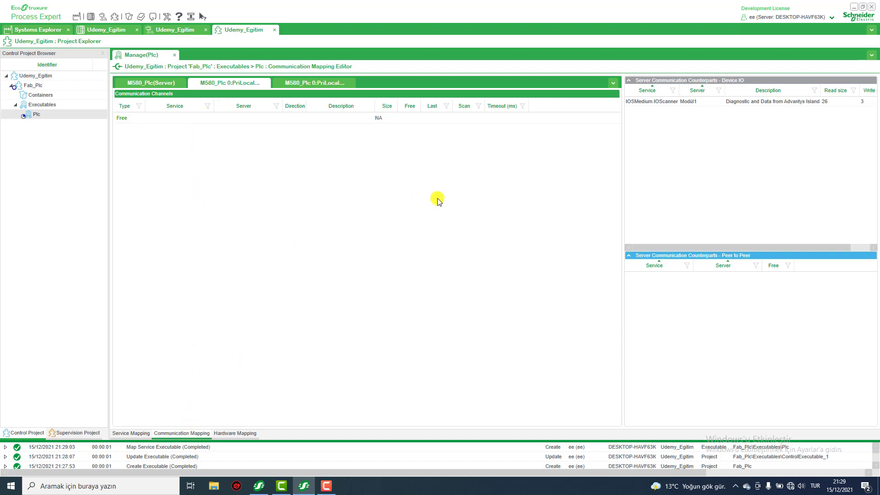
left_click(706, 105)
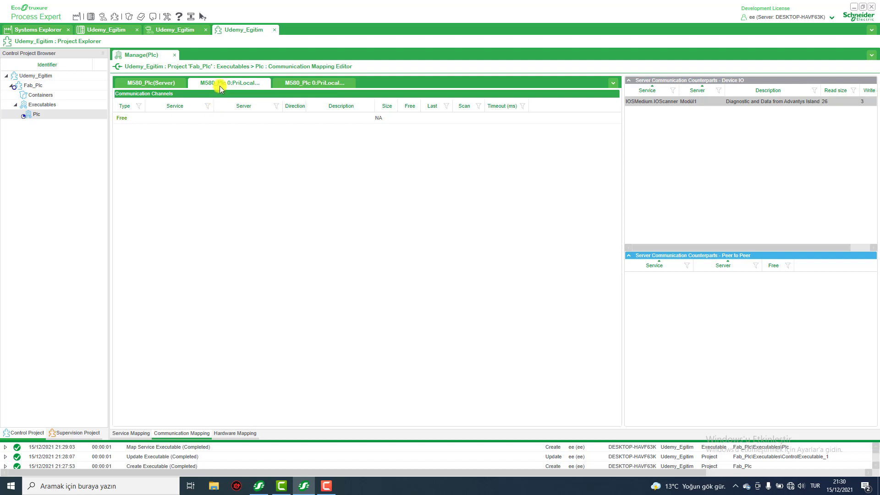
left_click(302, 83)
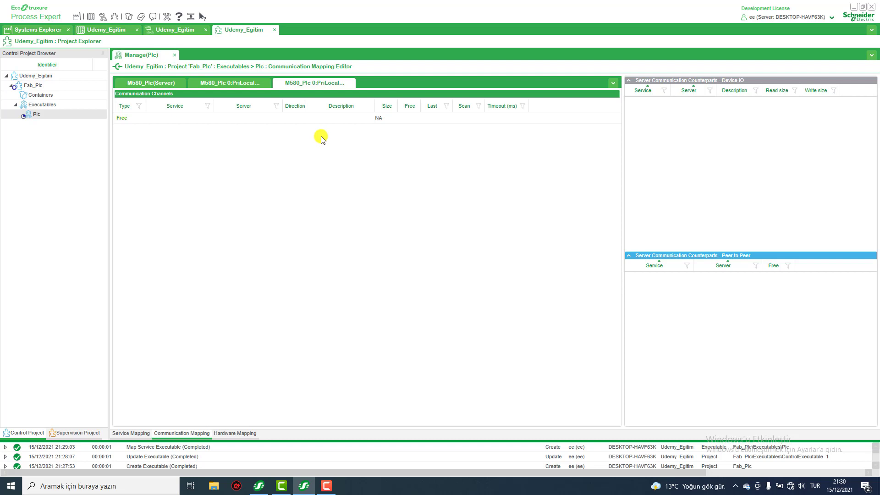
left_click(233, 85)
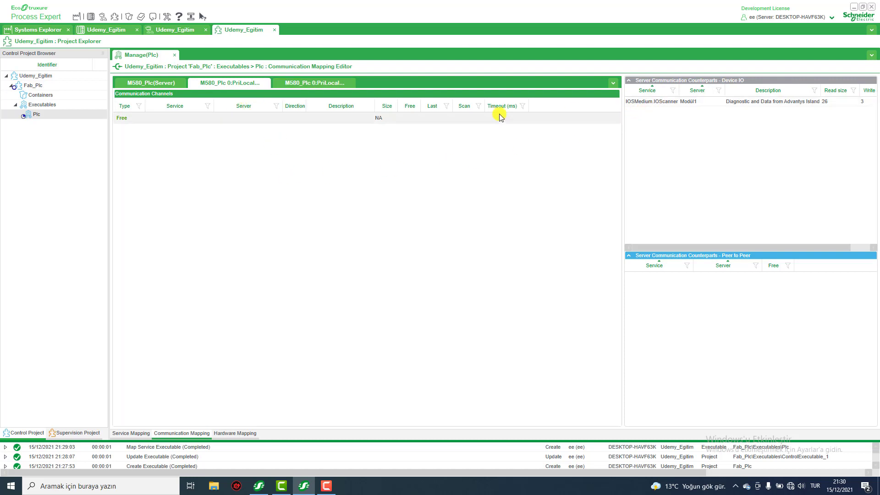
left_click(327, 84)
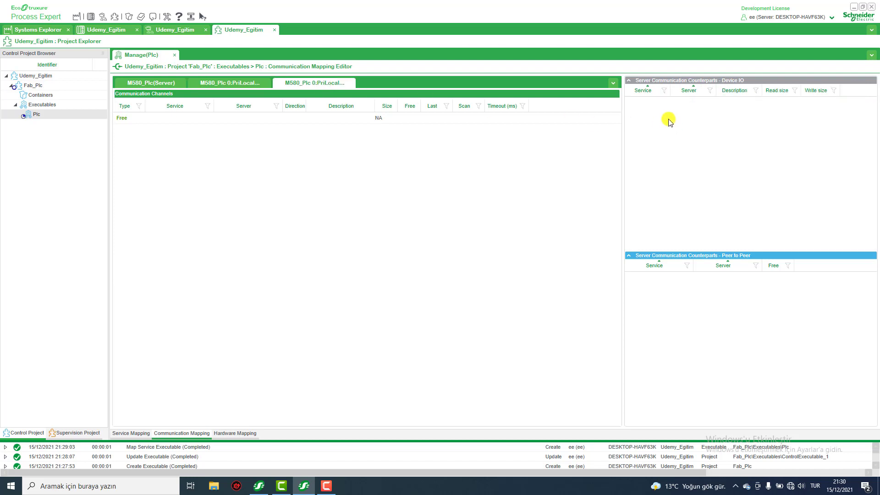
Map Modül1's IOSMedium.IOScanner service to the M580_Plc communication channels with last value Reset, scan rate 60 ms and timeout 1000 ms.
left_click(234, 83)
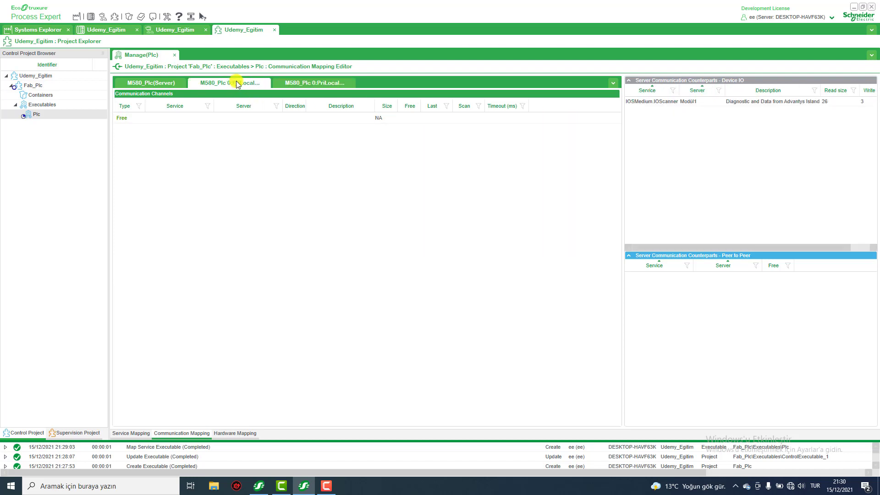
left_click(674, 99)
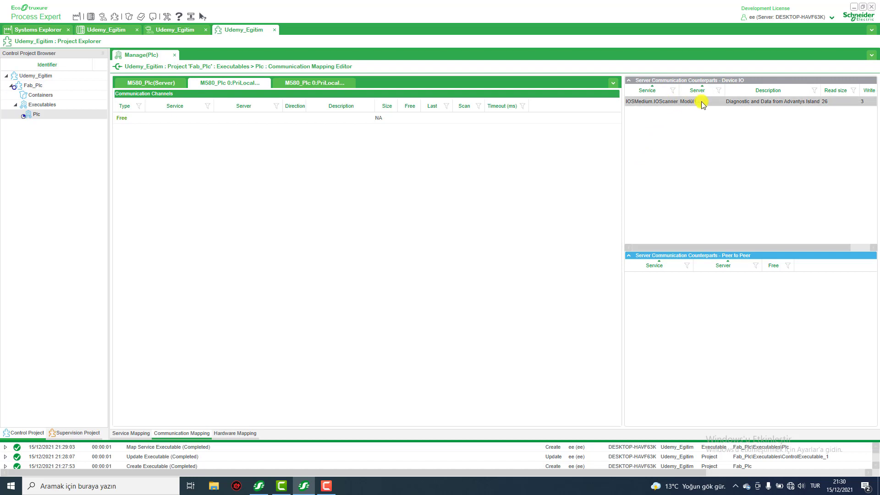
left_click_drag(702, 104, 320, 169)
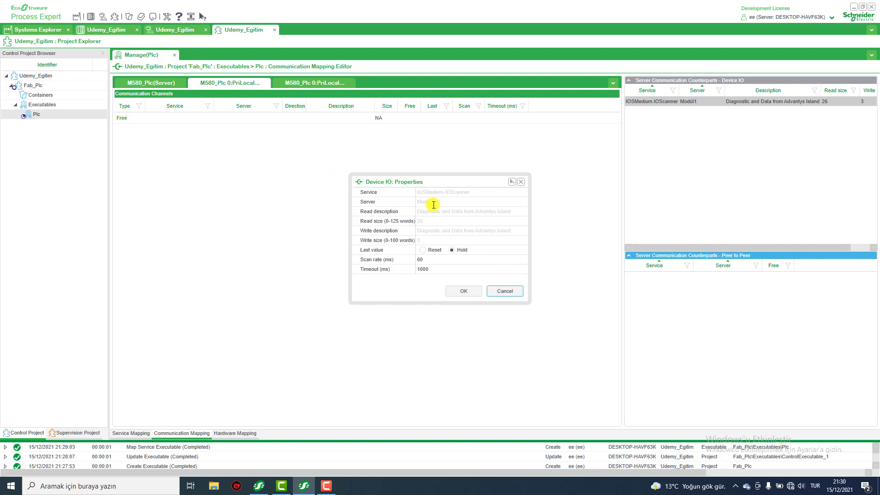
left_click(423, 250)
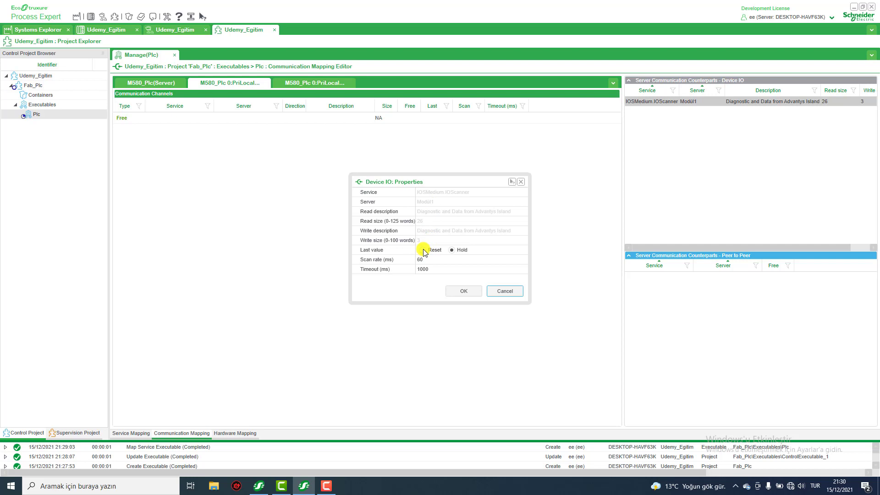
left_click(462, 293)
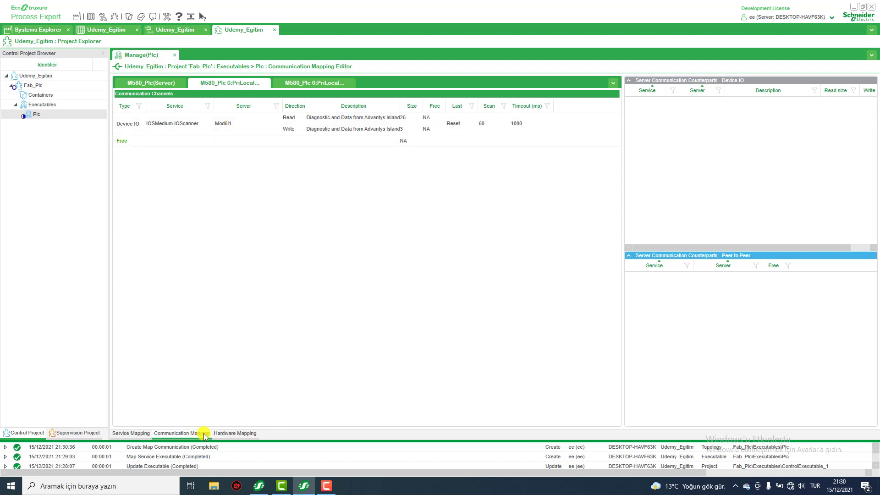
Open the Plc executable's hardware mapping, and check the Modül1 device under Saha in the topology.
left_click(233, 433)
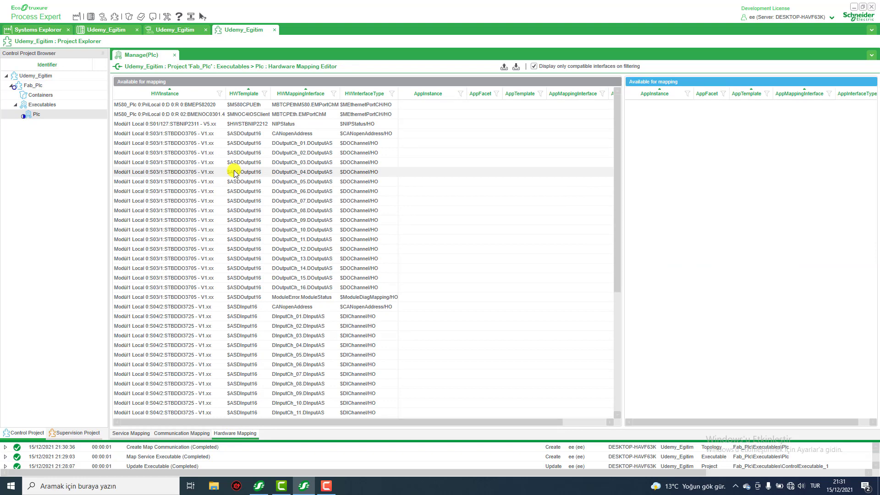
left_click(118, 30)
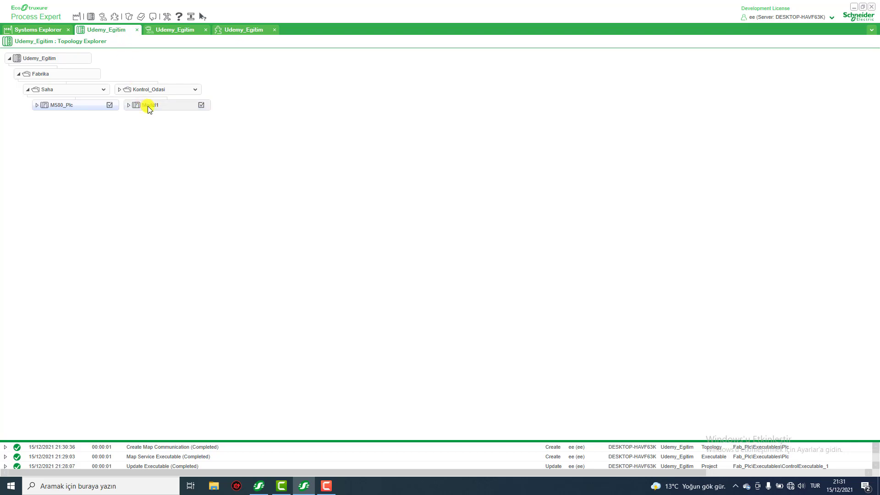
right_click(149, 108)
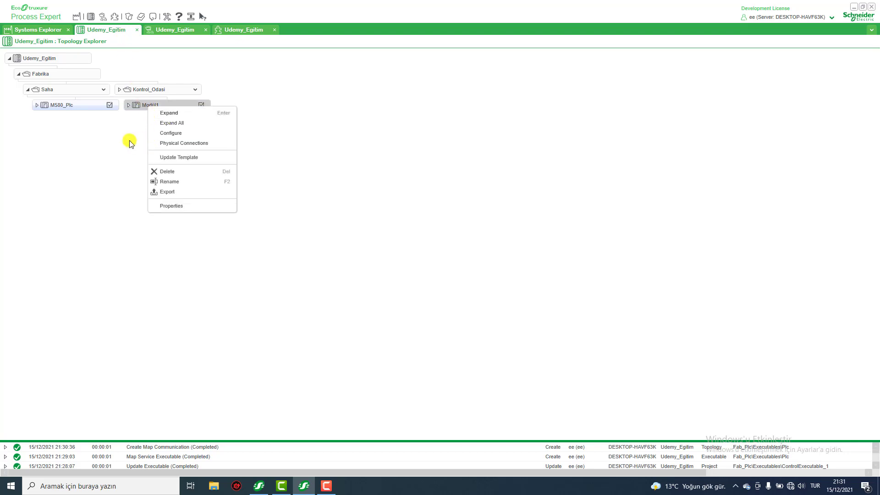
left_click(129, 143)
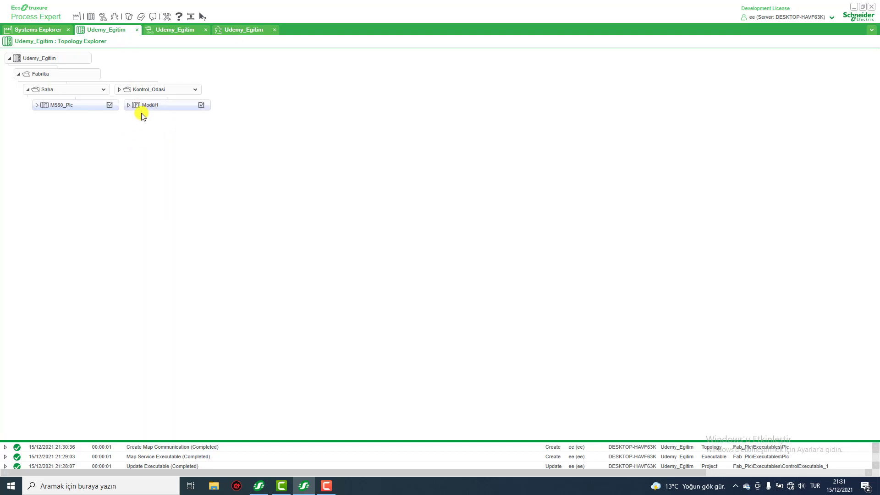
Return to the hardware mapping, examine Modül1's digital input, analog input and analog output channels, and close the Plc management editor.
left_click(235, 30)
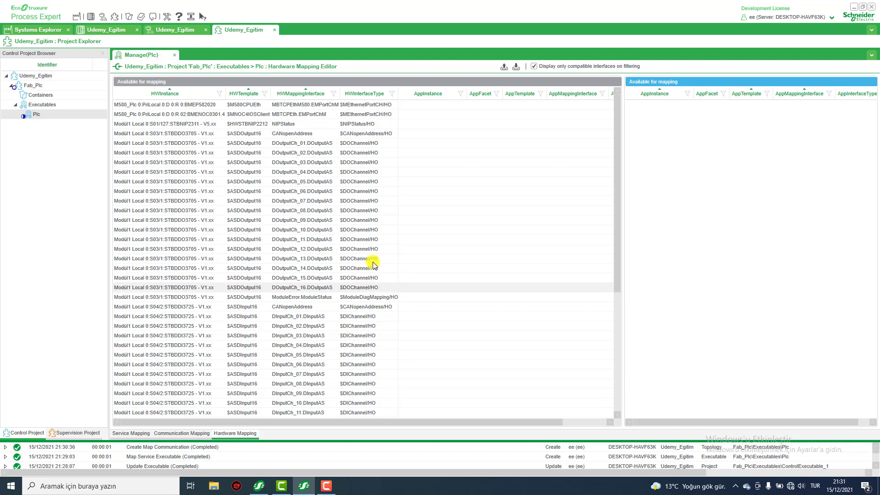
scroll(388, 219, "down", 3)
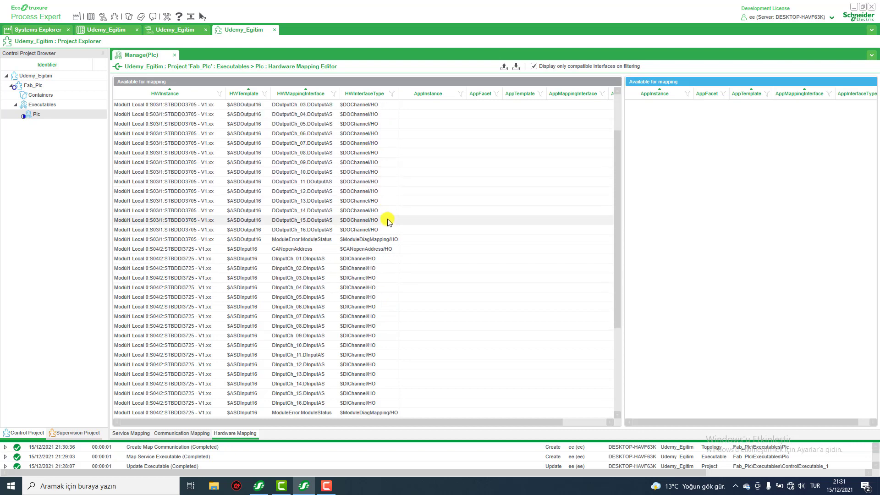
left_click(370, 229)
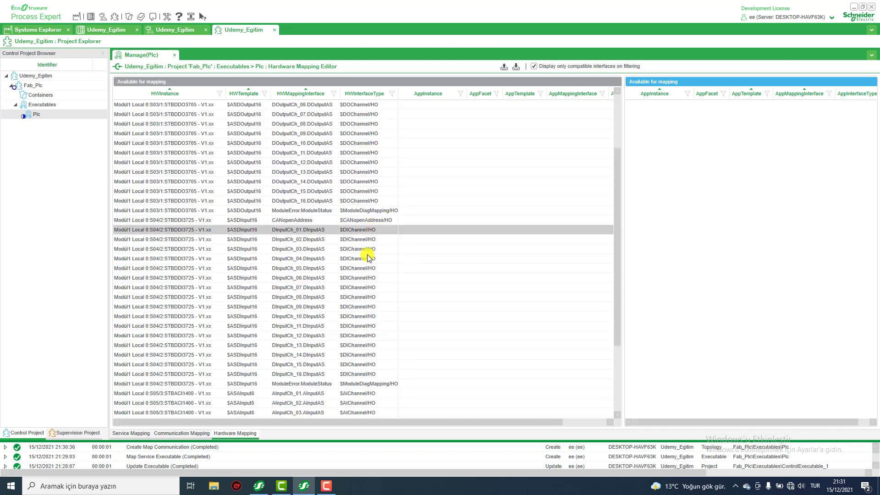
left_click(358, 374)
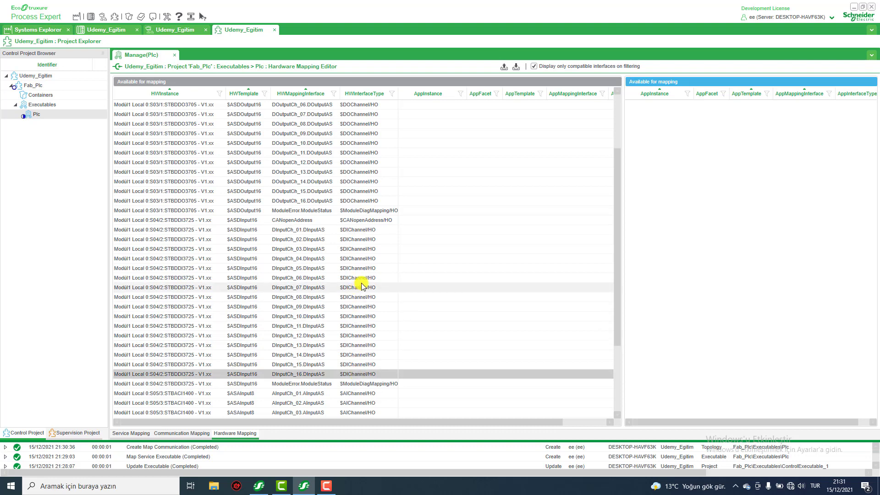
scroll(362, 277, "down", 3)
scroll(363, 277, "down", 1)
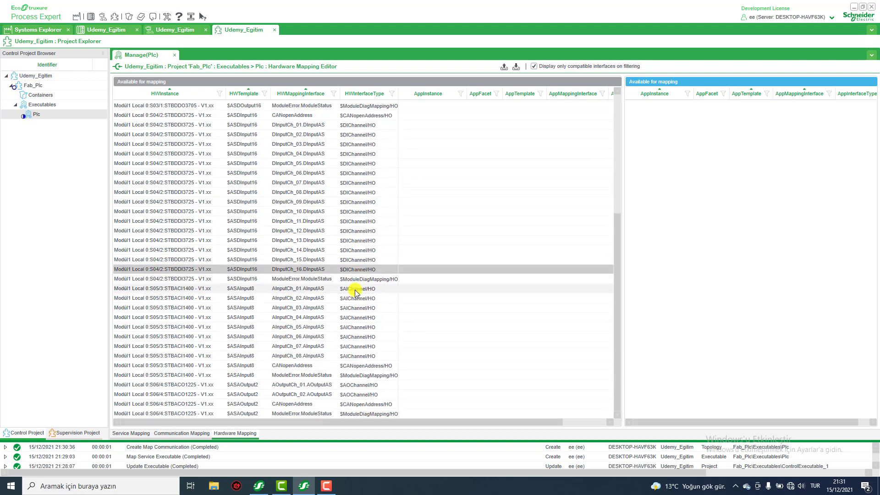
left_click(355, 290)
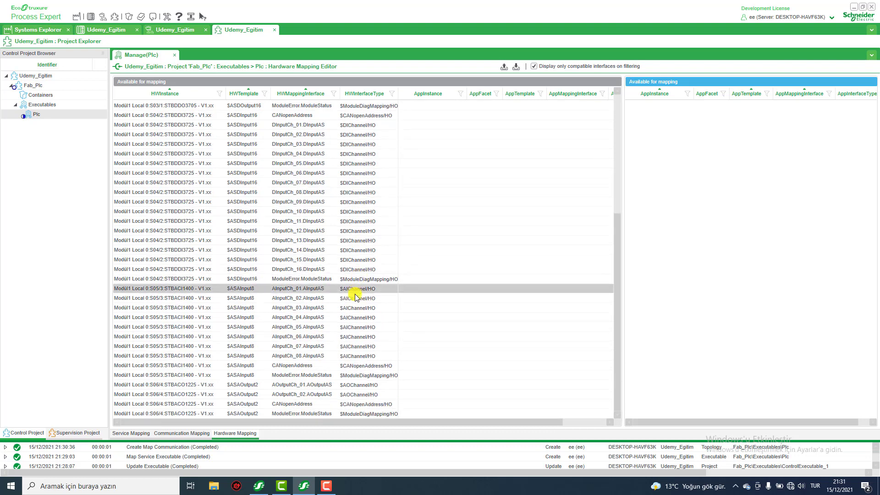
left_click(355, 356)
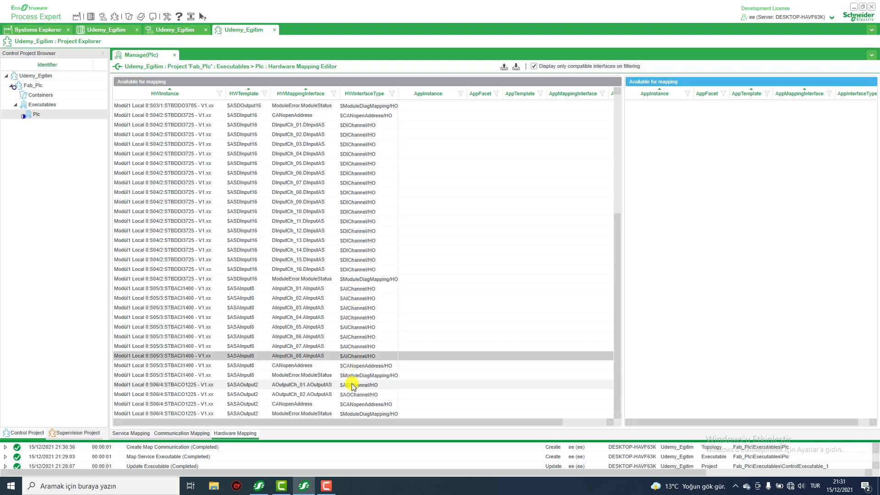
left_click(352, 386)
left_click(349, 395)
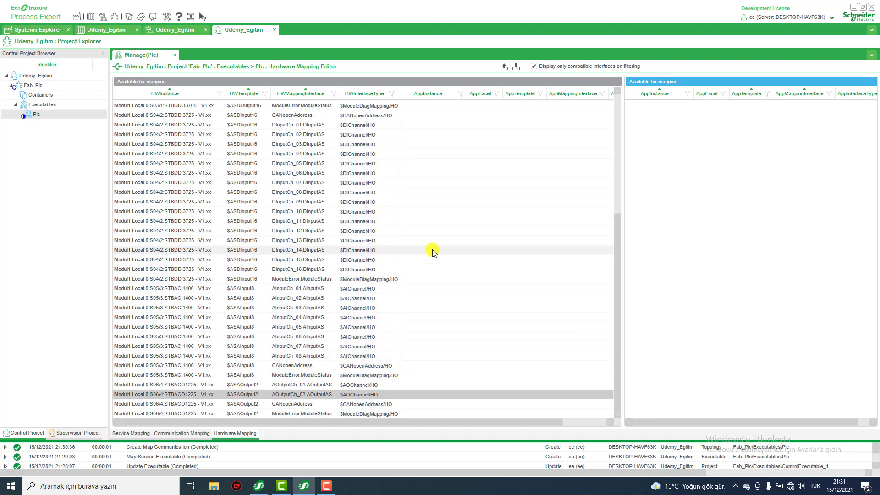
scroll(433, 251, "up", 7)
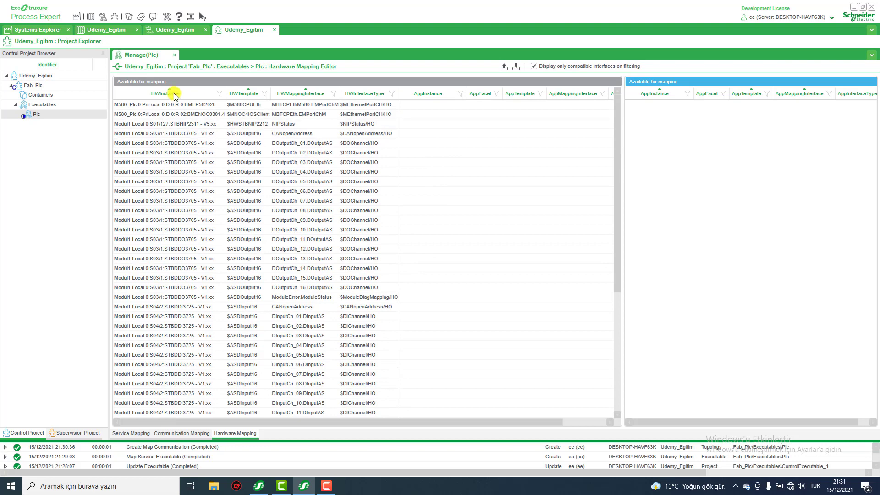
left_click(175, 57)
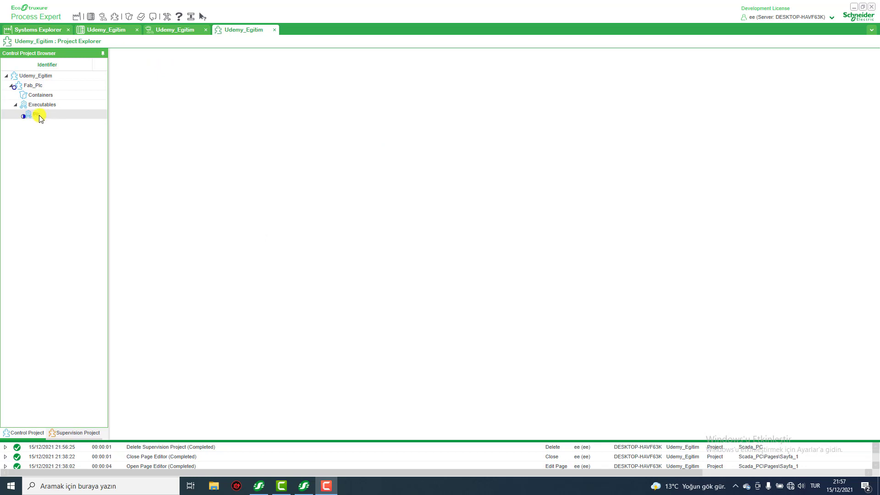
right_click(39, 119)
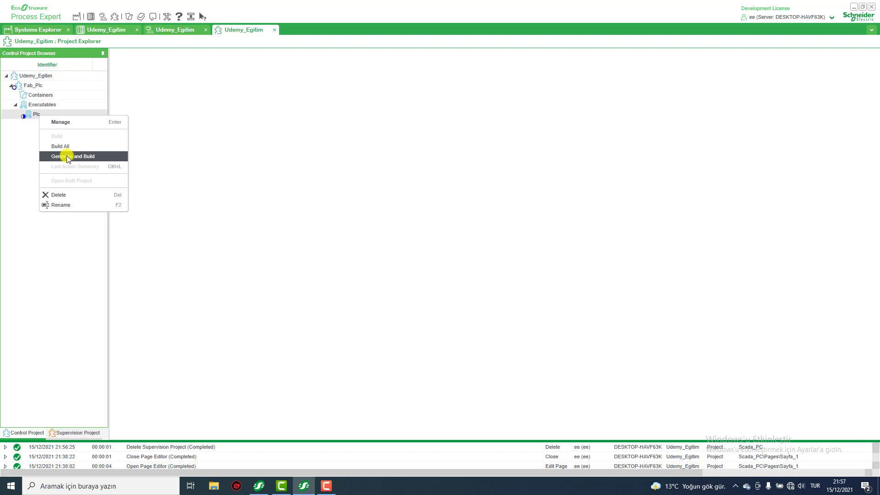
left_click(9, 139)
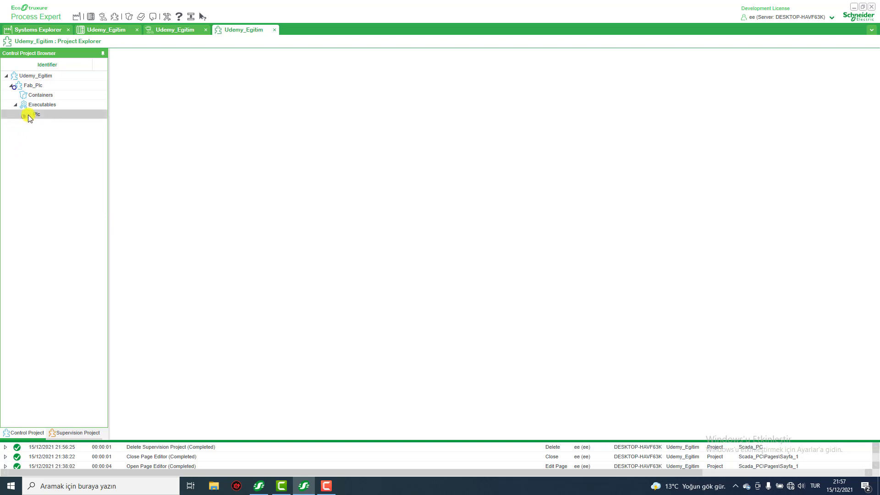
left_click(30, 87)
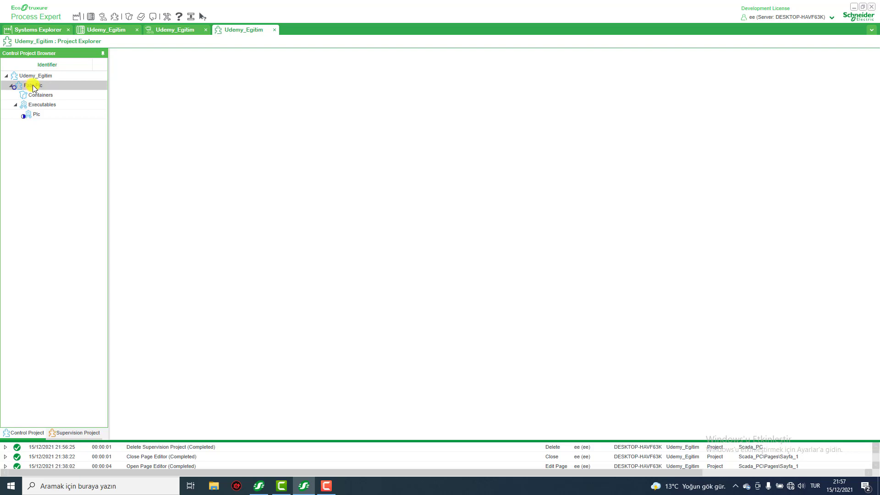
right_click(34, 88)
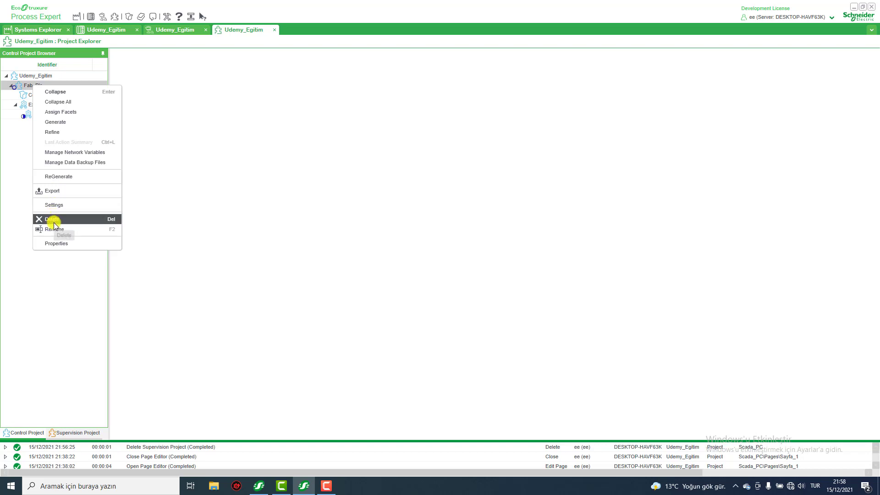
left_click(18, 137)
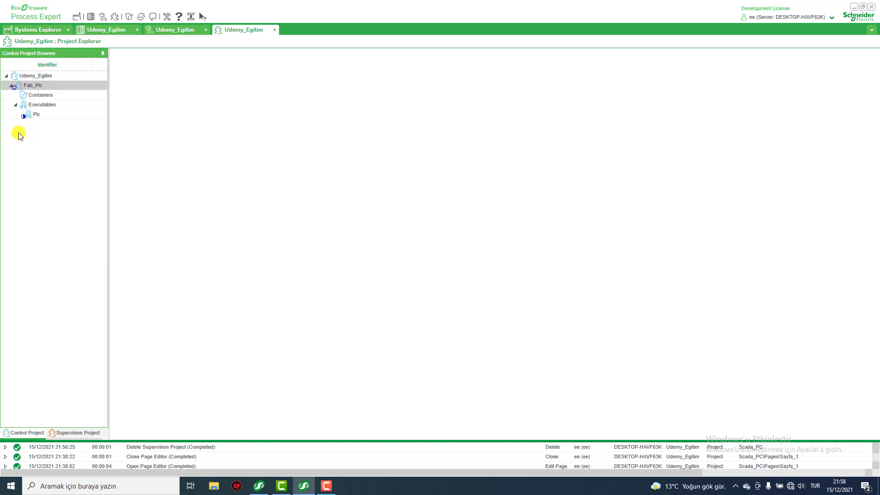
Open the Fab_Plc project for offline refinement, expand the MAST task down to its Logic folder and widen the project browser.
right_click(31, 86)
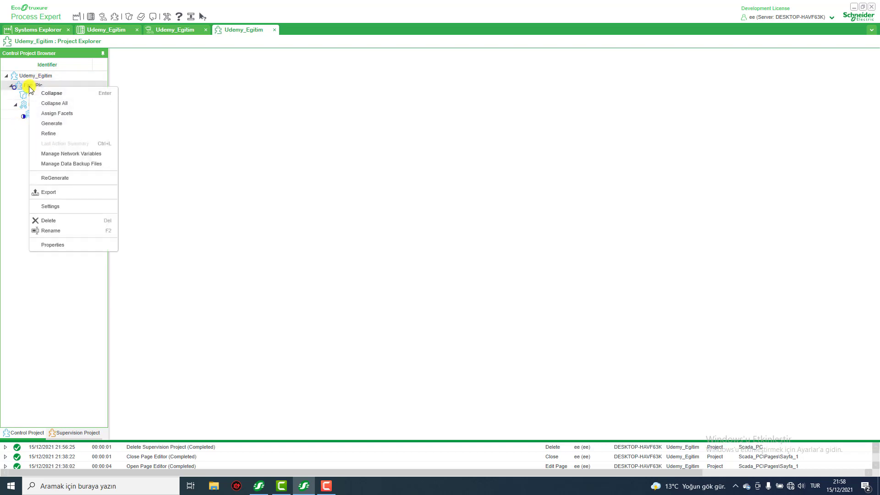
left_click(52, 134)
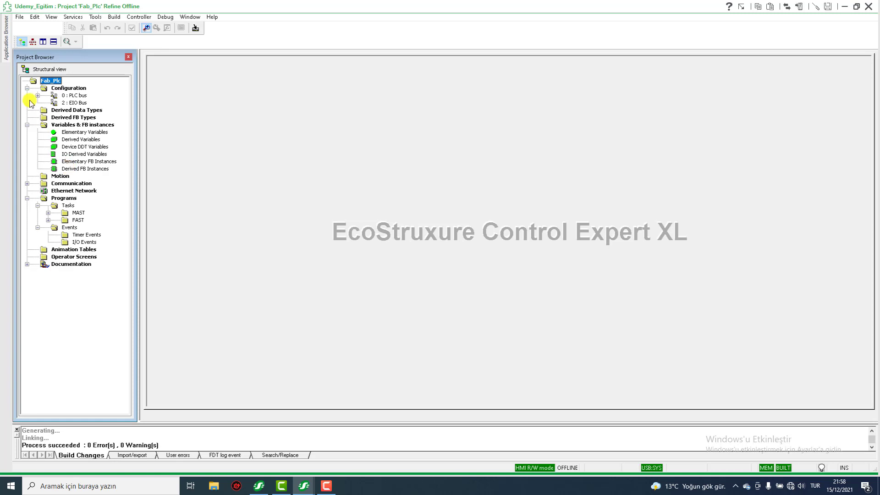
left_click(75, 213)
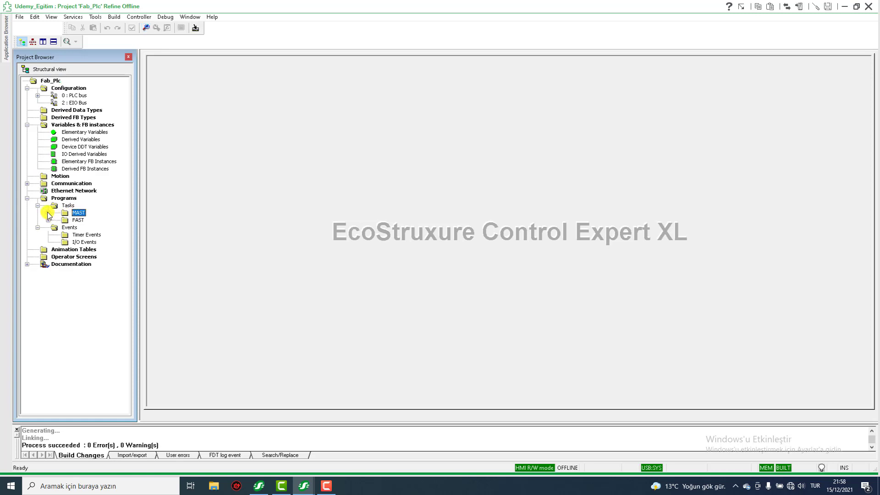
left_click(48, 213)
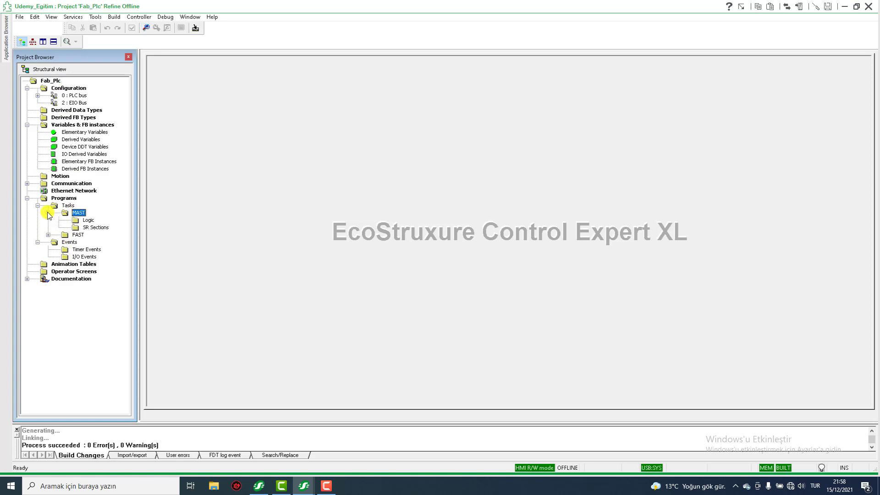
left_click(88, 221)
left_click_drag(138, 196, 185, 196)
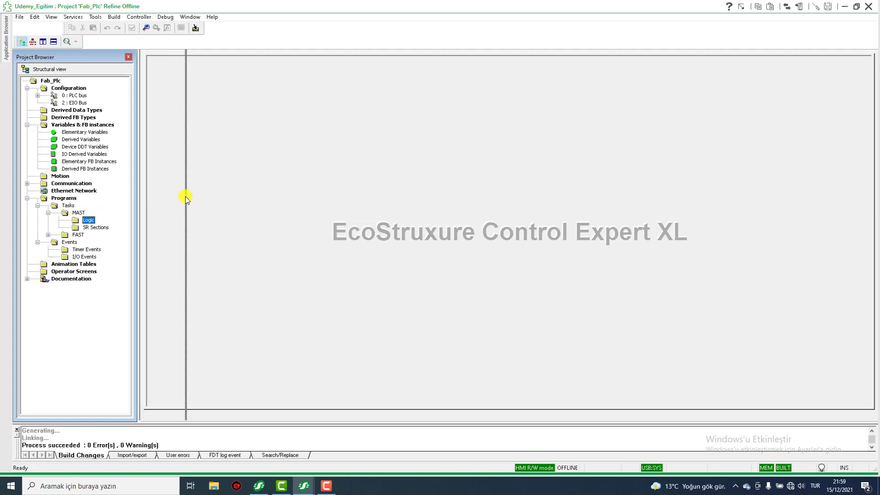
Add an LD section named deneme to the MAST task's Logic folder, authorizing the project modification.
left_click(90, 221)
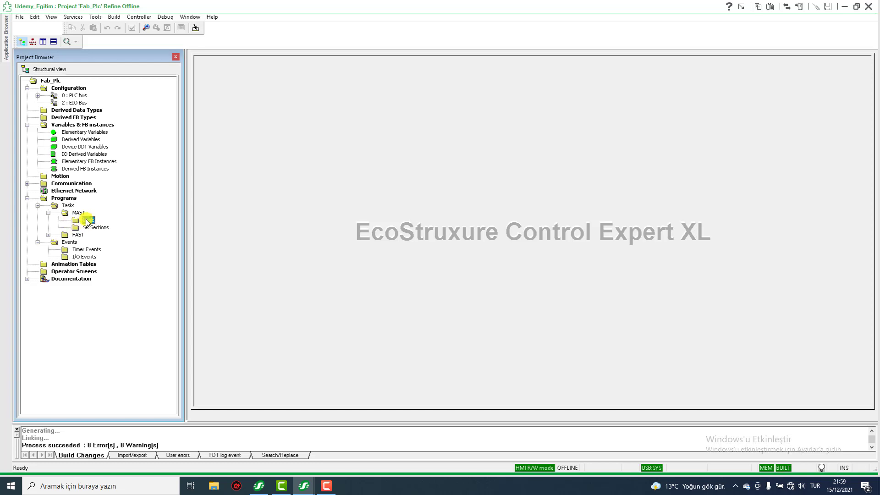
right_click(88, 223)
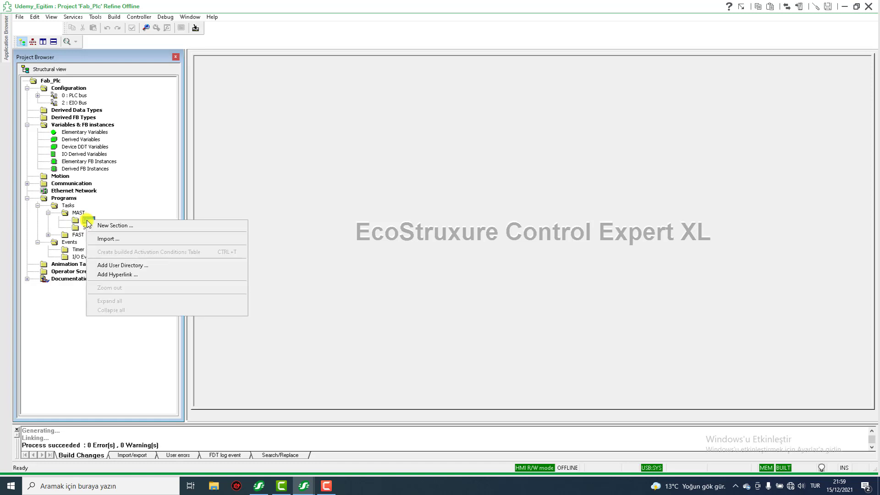
left_click(120, 226)
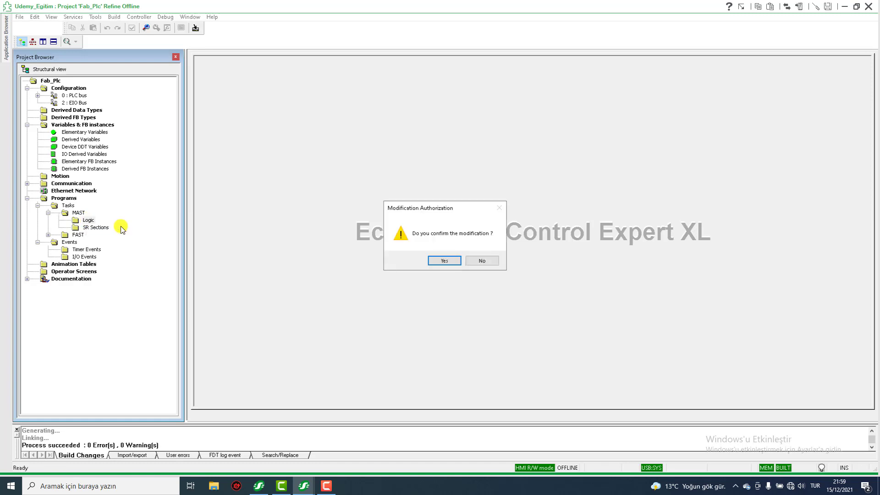
left_click(436, 262)
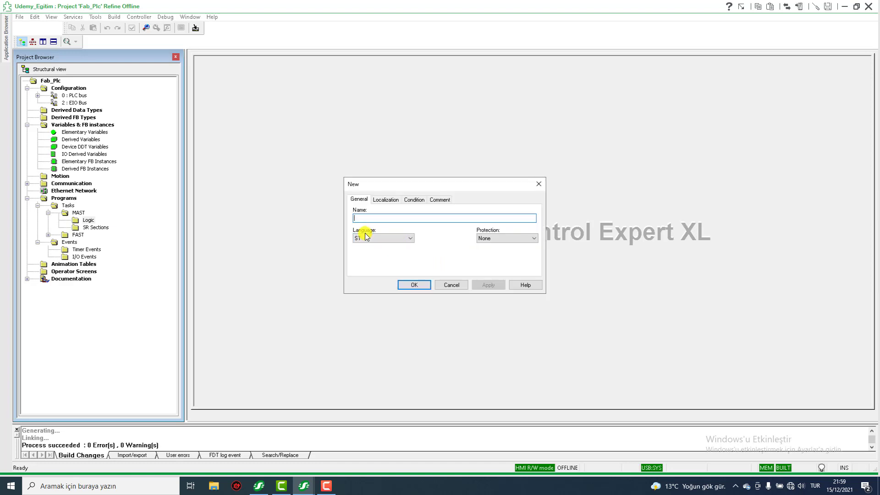
left_click(411, 239)
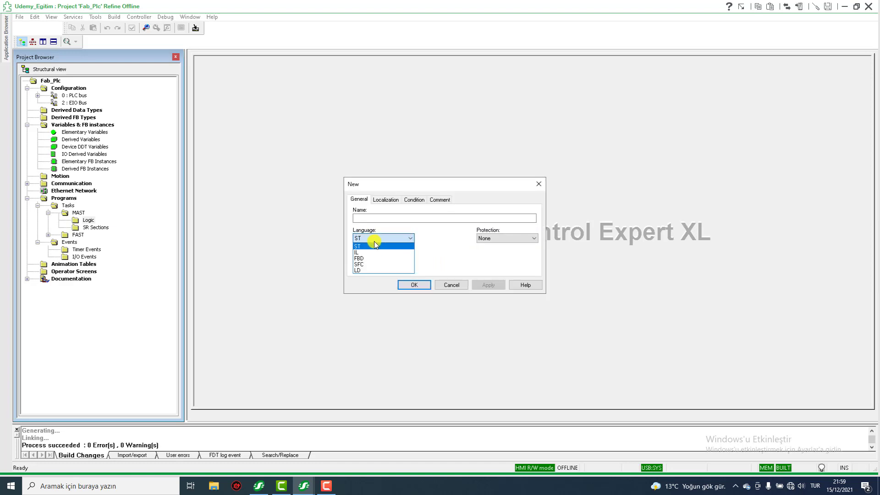
left_click(364, 270)
left_click(363, 218)
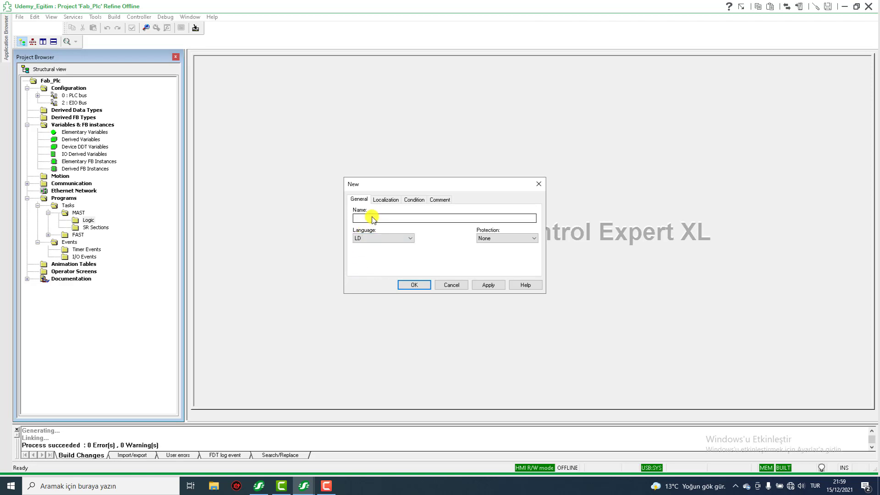
left_click(374, 219)
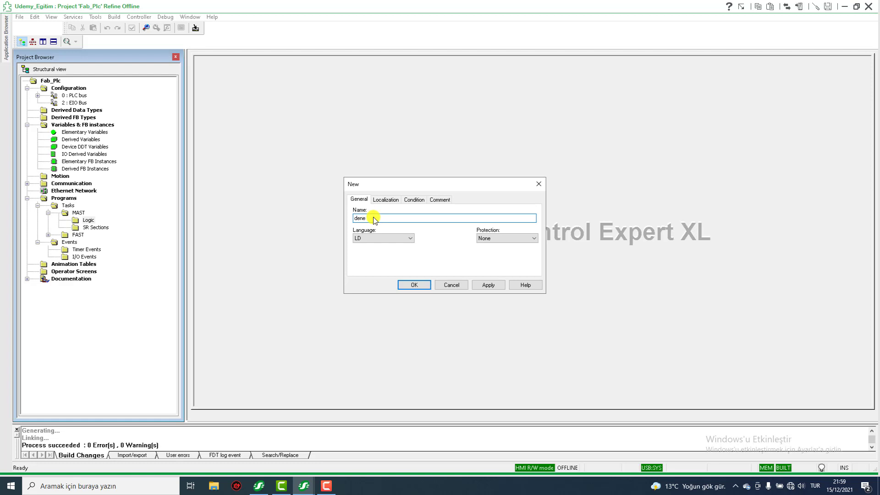
left_click(414, 285)
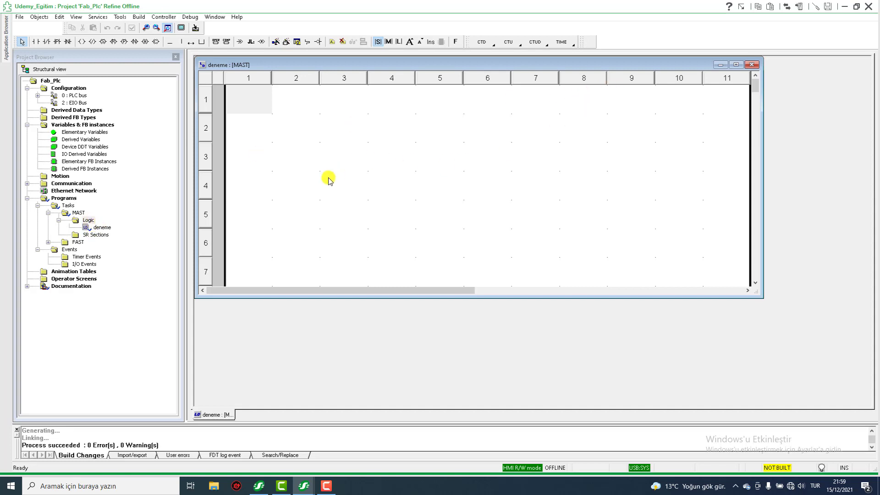
Close the deneme section and leave the Fab_Plc refinement without saving the changes.
left_click(752, 65)
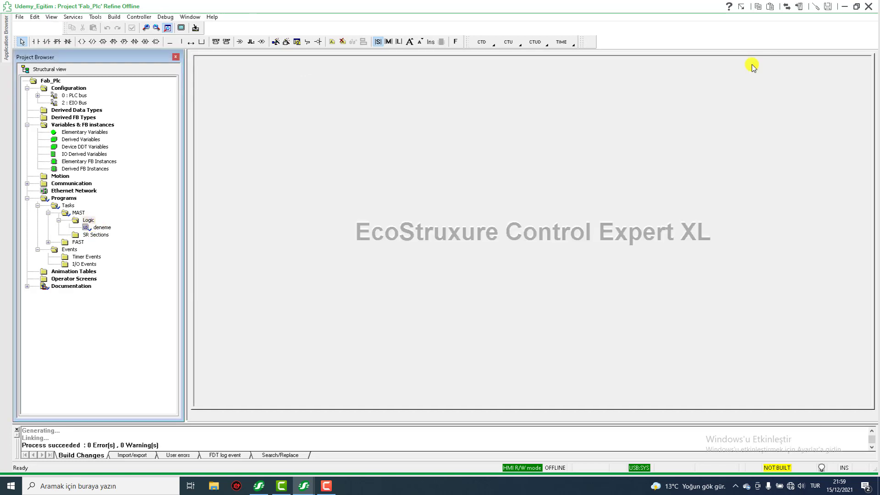
left_click(869, 7)
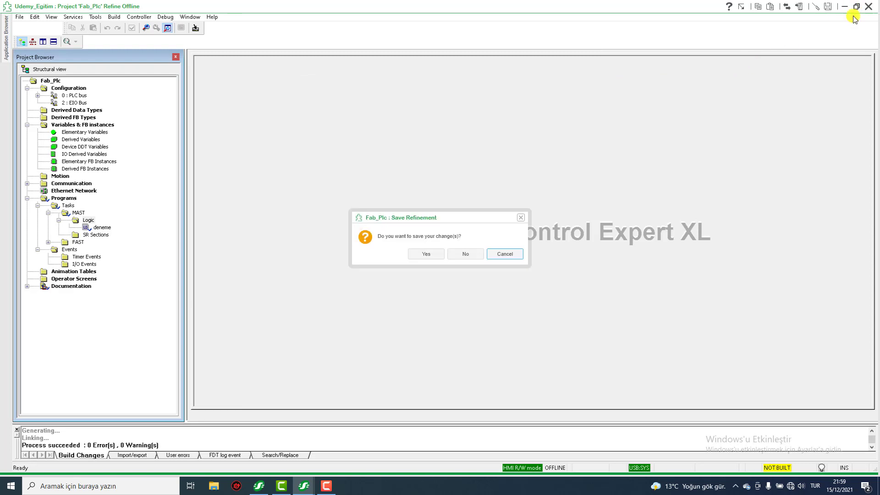
left_click(466, 253)
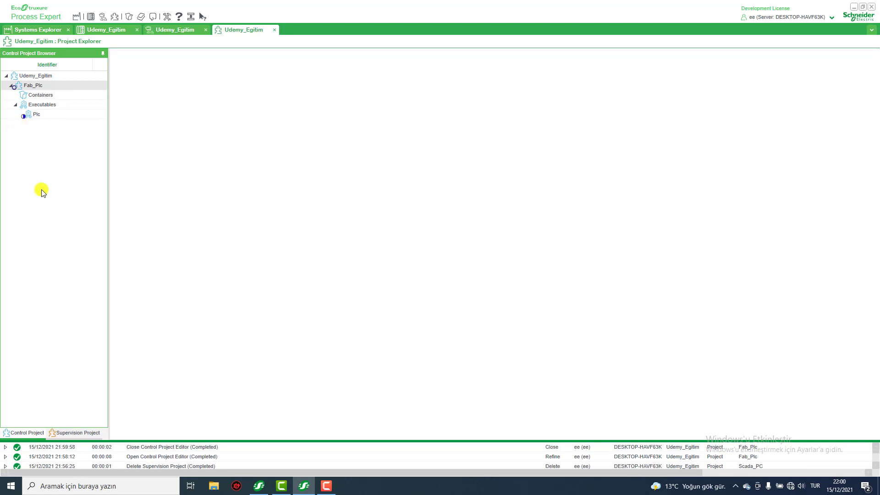
Create a supervision project under Udemy_Egitim and name it Scada_PC.
left_click(66, 433)
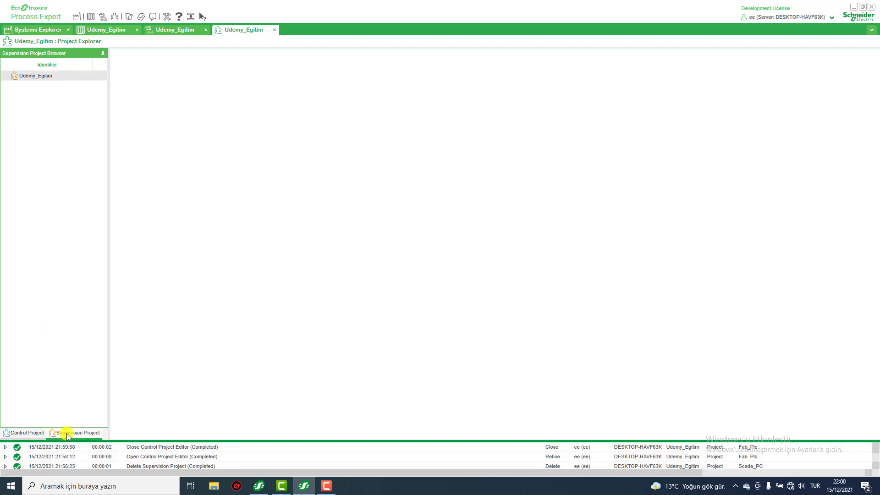
right_click(27, 74)
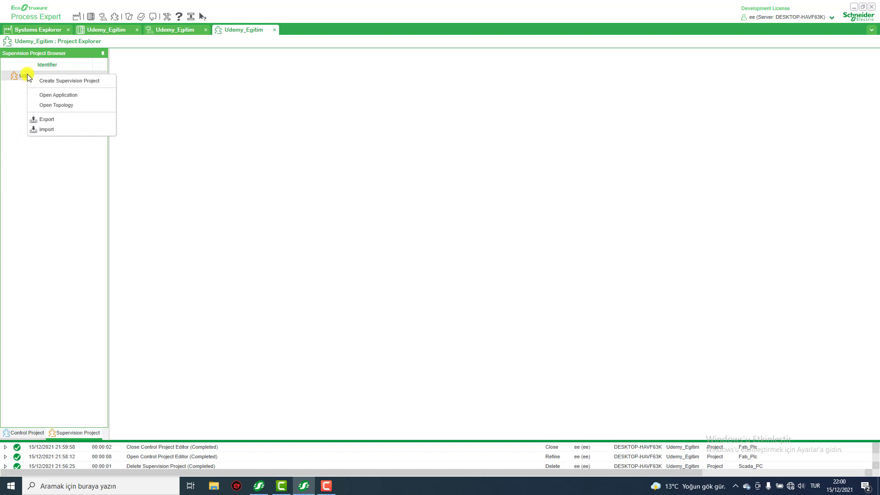
left_click(54, 81)
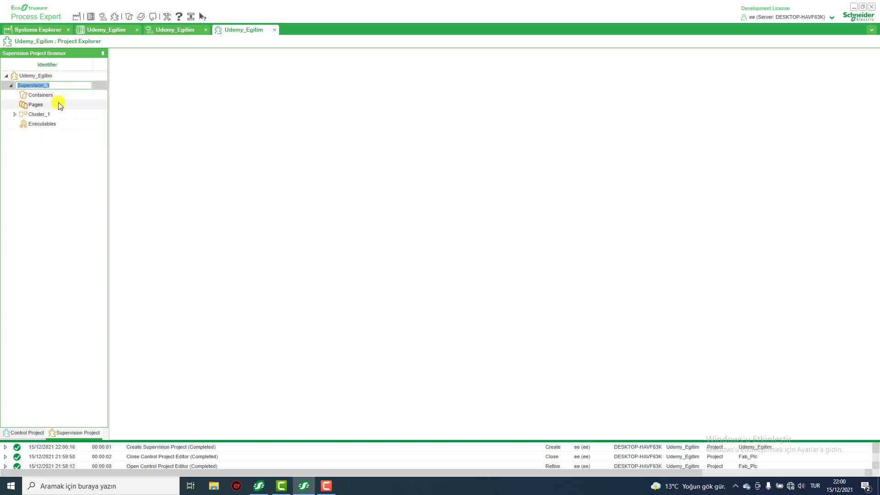
type("Scada_PC")
key("Return")
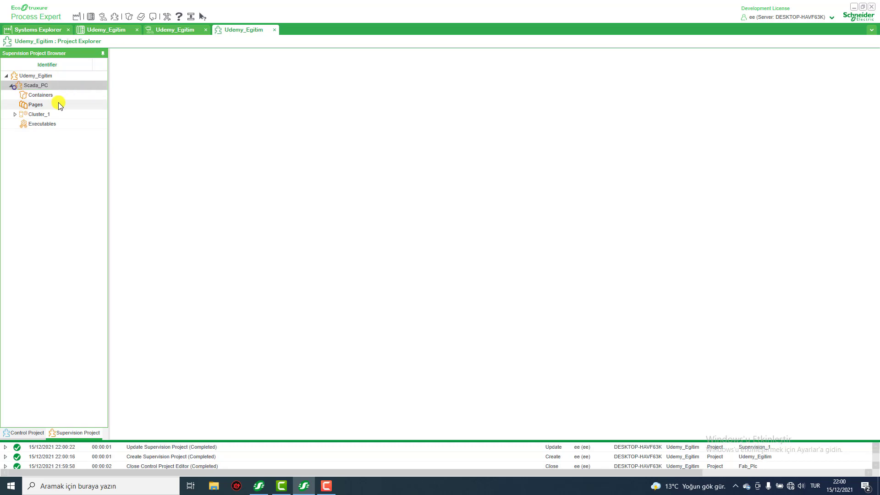
Compare the Containers folder of Scada_PC with the one in the Fab_Plc control project, and return to the supervision project.
left_click(30, 96)
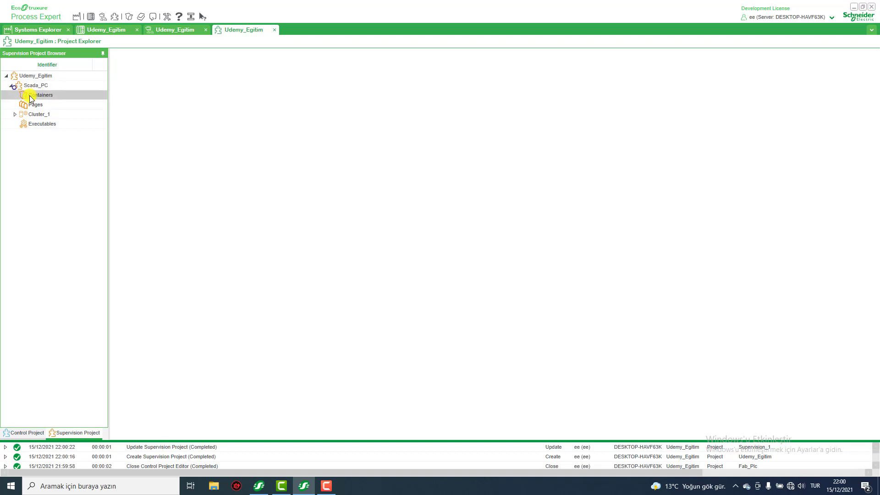
left_click(18, 432)
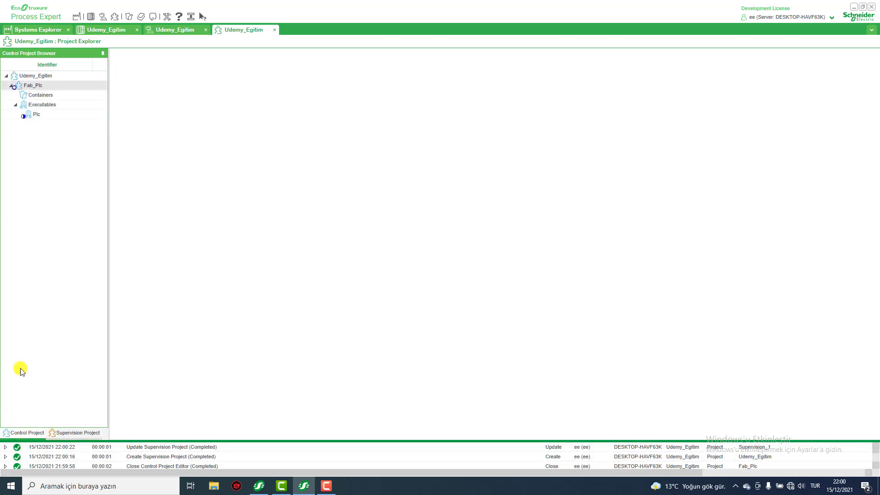
left_click(47, 96)
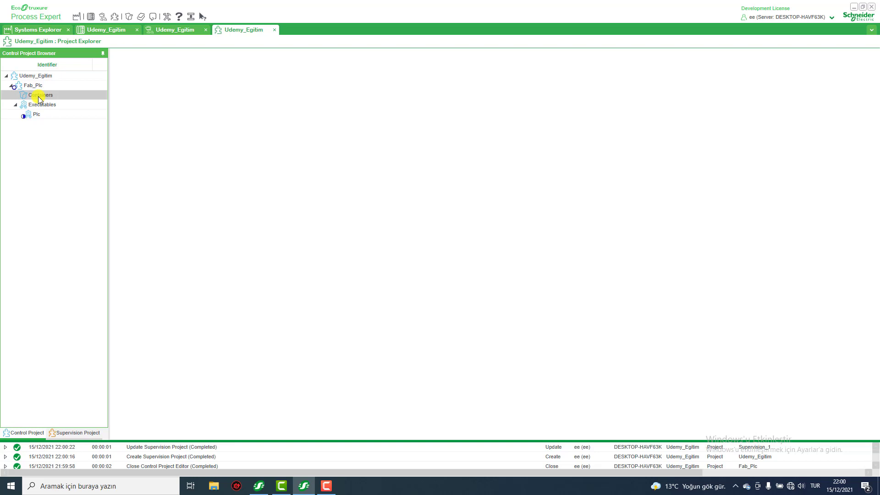
left_click(71, 432)
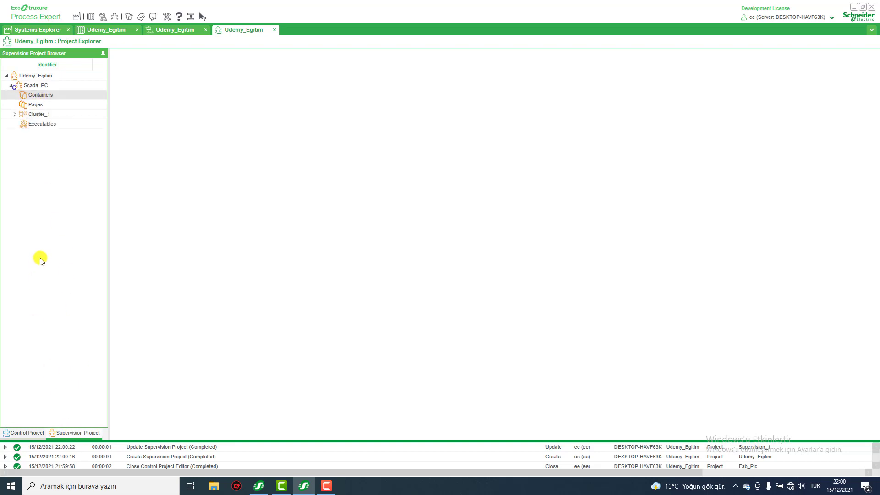
Create a tag container named Ekipmanlar in Scada_PC with Cluster_1 as its path.
left_click(34, 95)
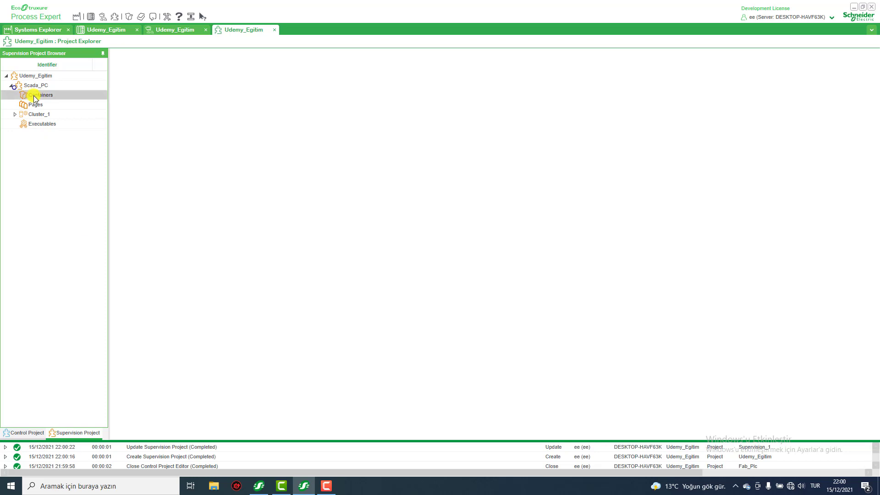
right_click(34, 96)
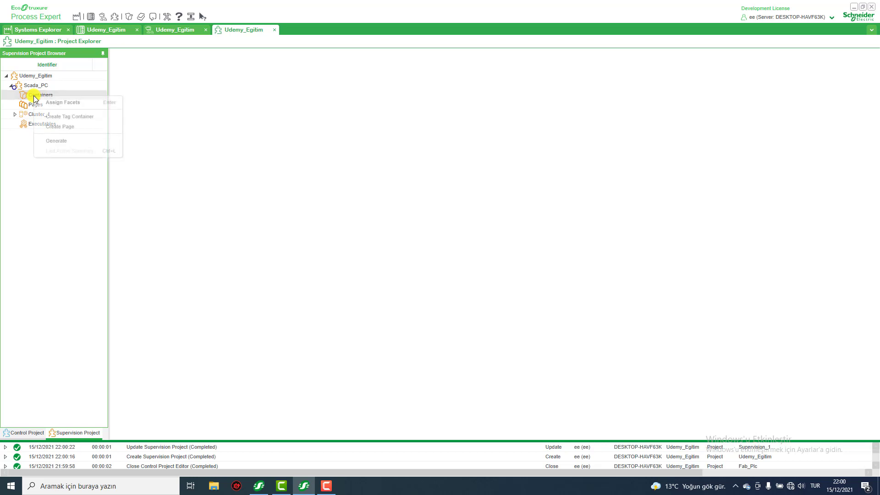
left_click(60, 117)
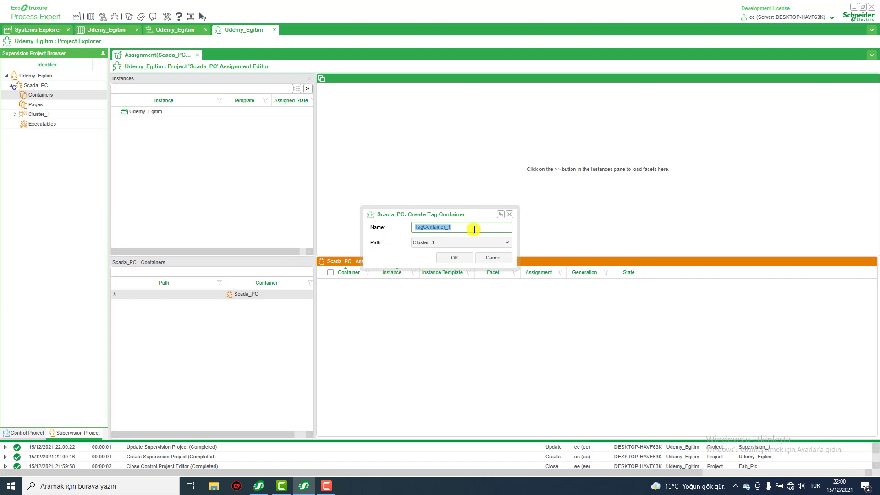
type("Ekipmanlar")
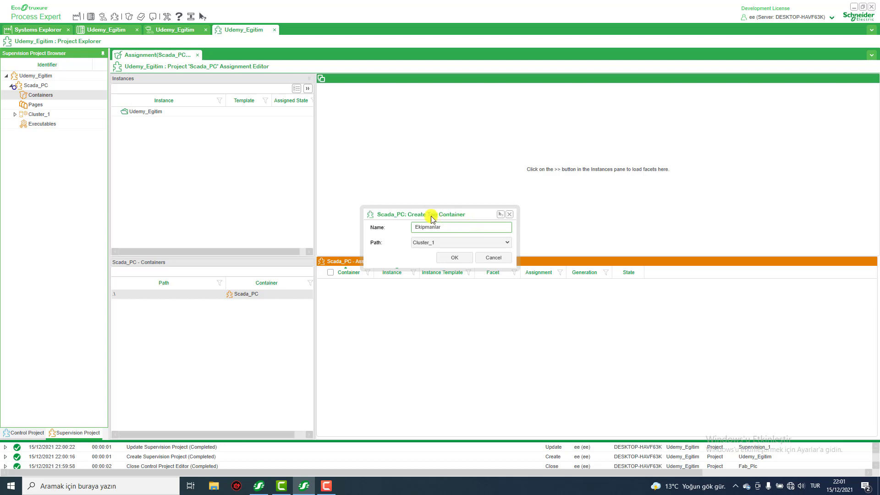
left_click(447, 257)
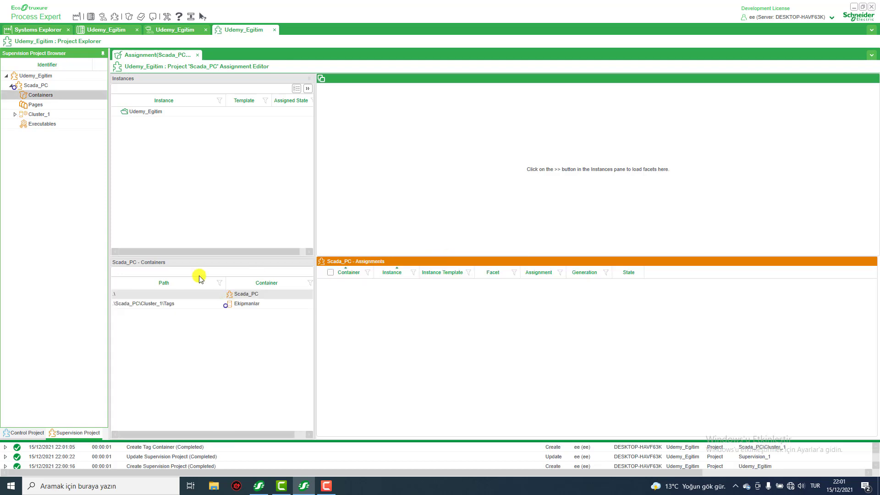
right_click(236, 307)
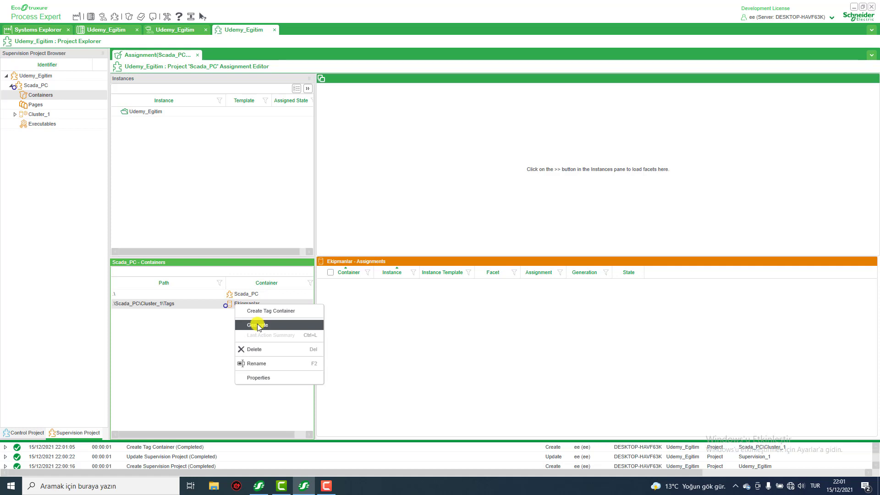
left_click(198, 338)
Create a page in the Scada_PC project and name it Sayfa_1.
left_click(40, 107)
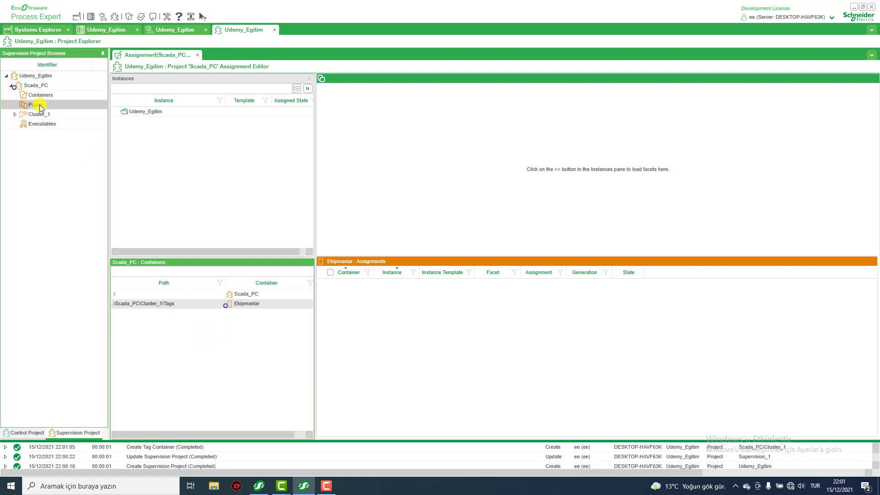
right_click(38, 107)
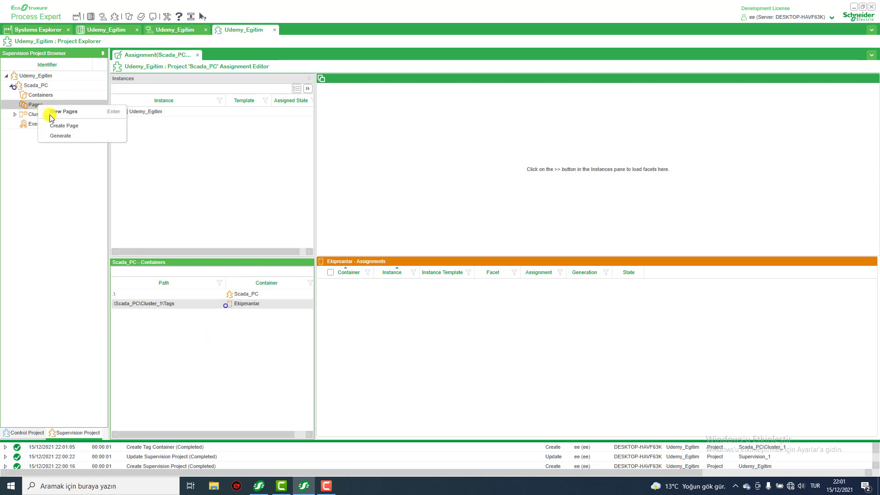
left_click(69, 124)
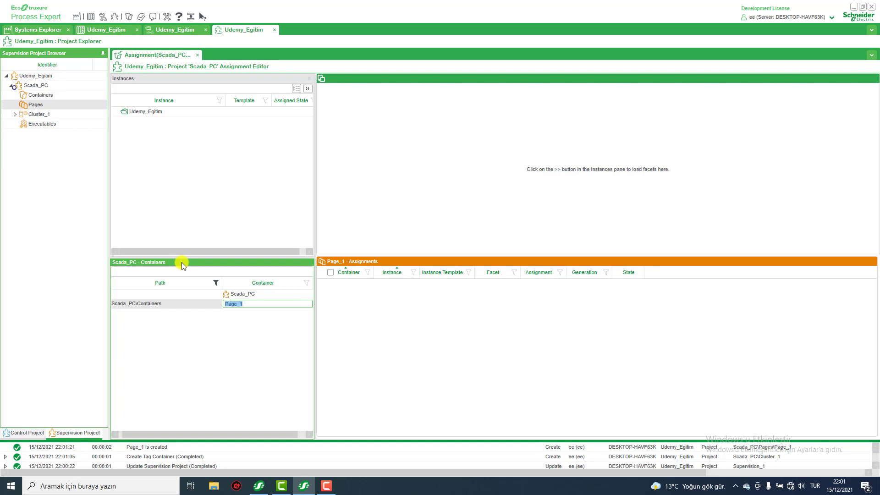
type("Sayfa_1")
key("Return")
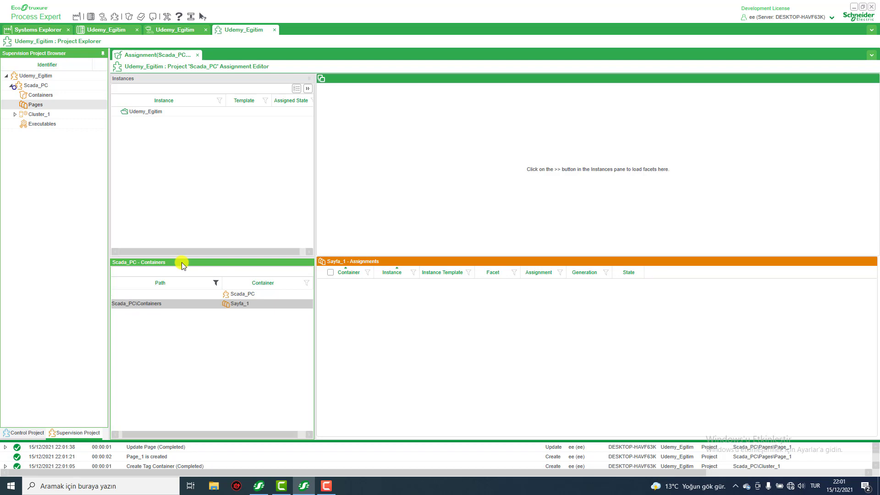
Check the contents of Cluster_1, and create an executable named Scada in the Scada_PC project.
left_click(16, 116)
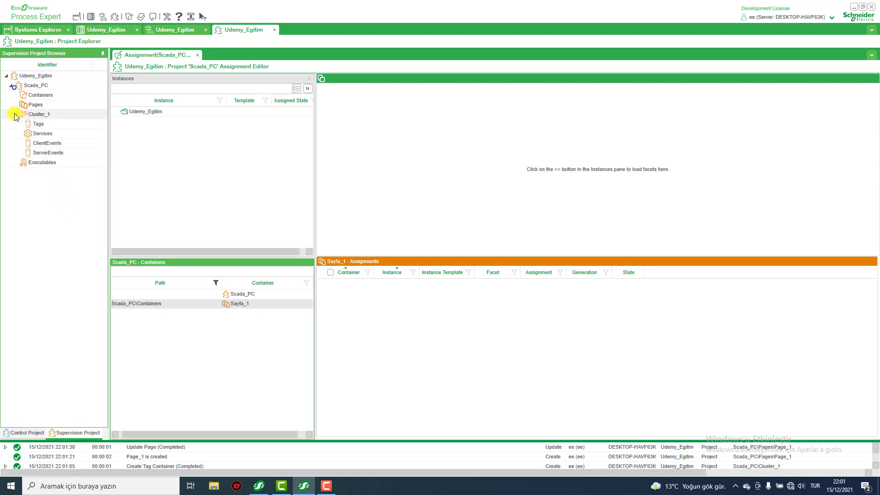
left_click(15, 114)
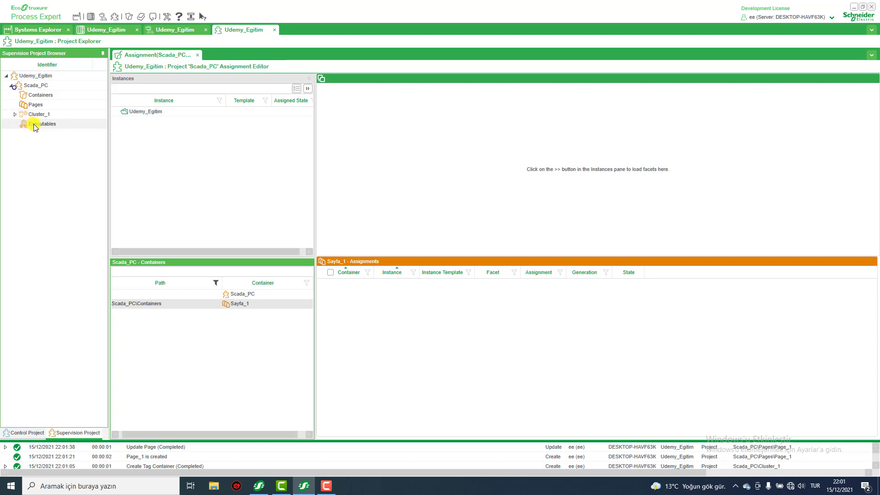
left_click(35, 124)
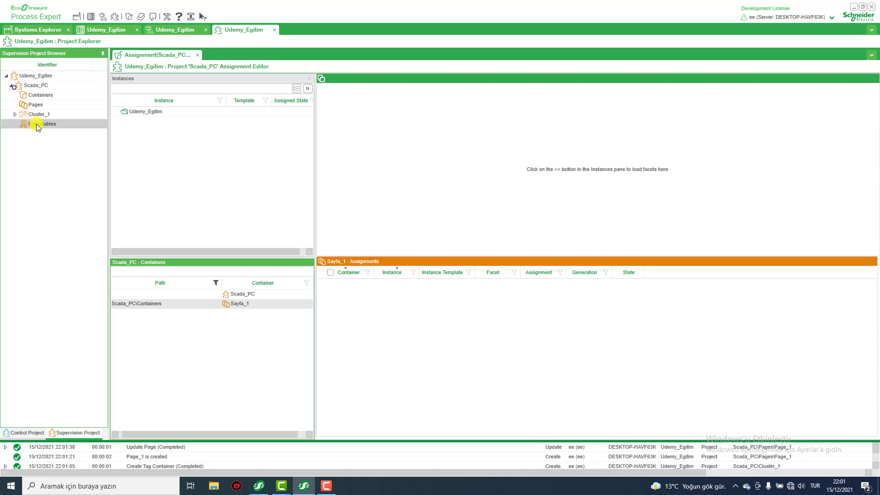
right_click(36, 127)
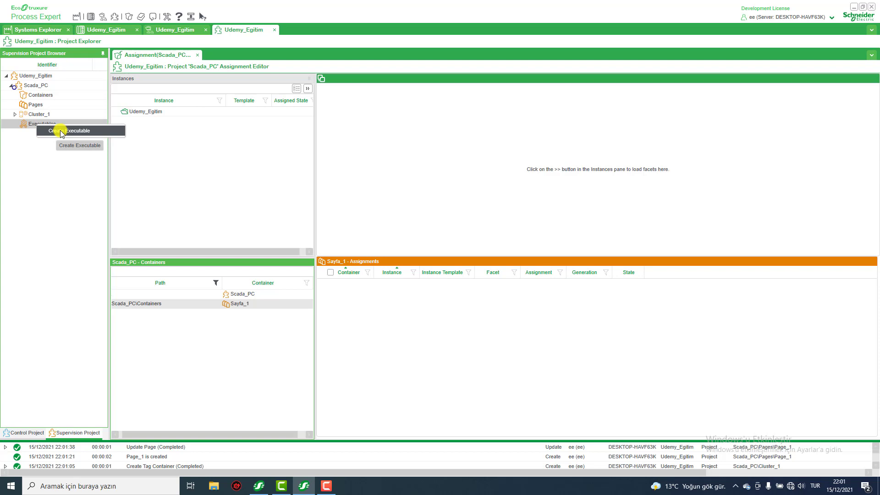
left_click(62, 132)
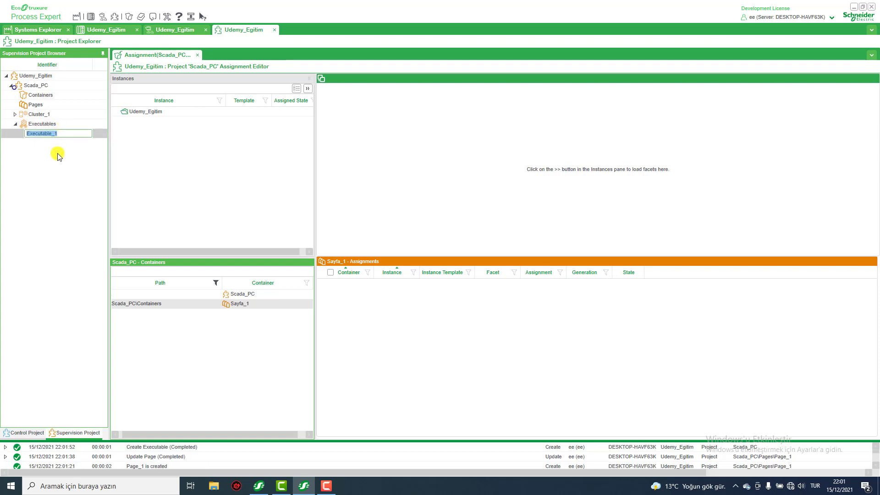
type("S")
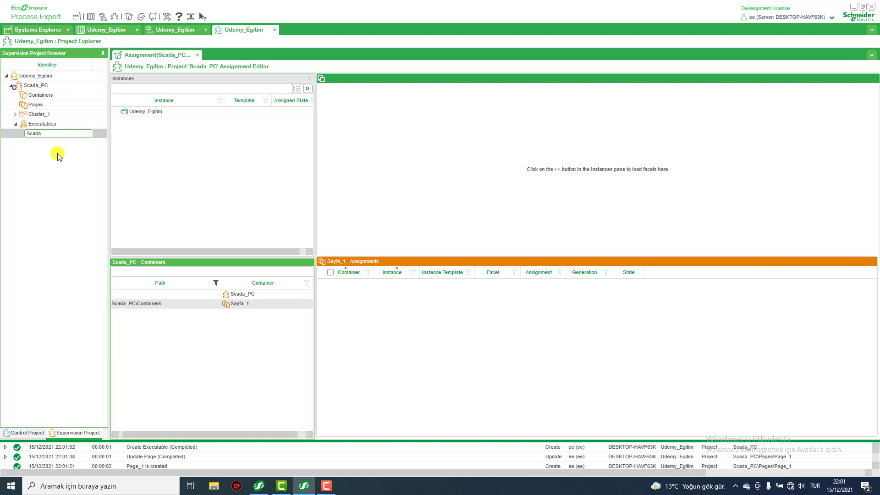
type("cada")
key("Return")
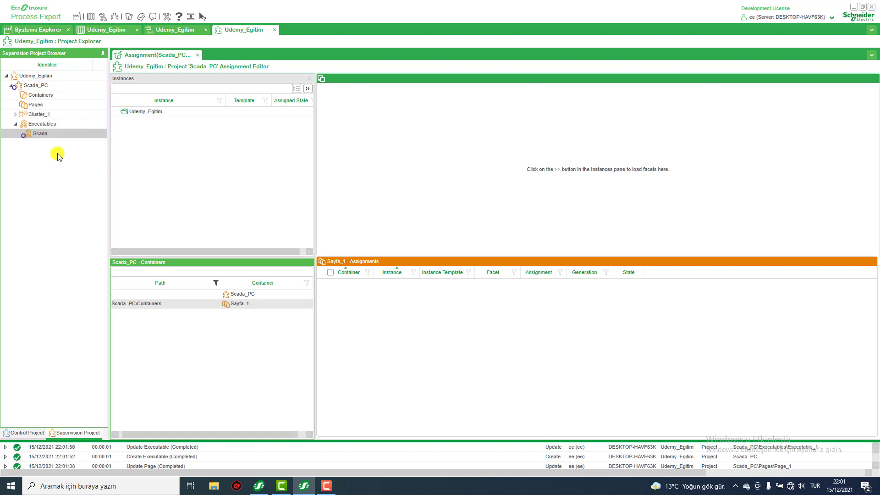
right_click(39, 134)
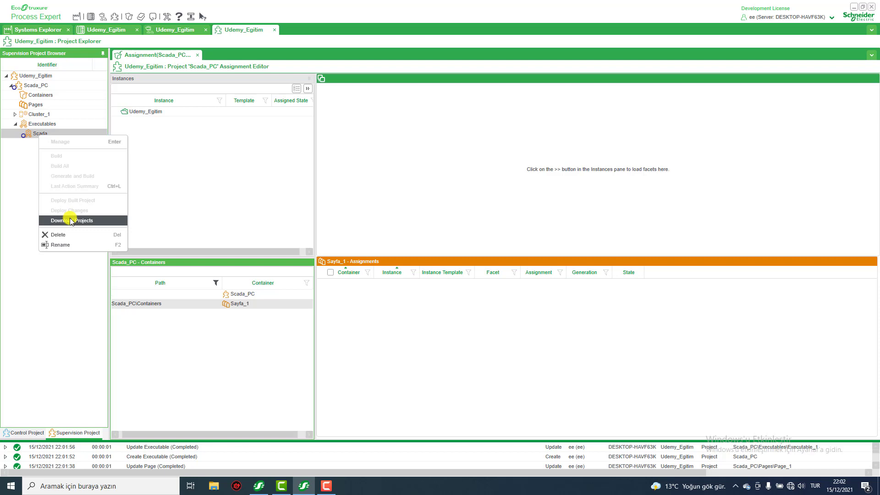
left_click(14, 178)
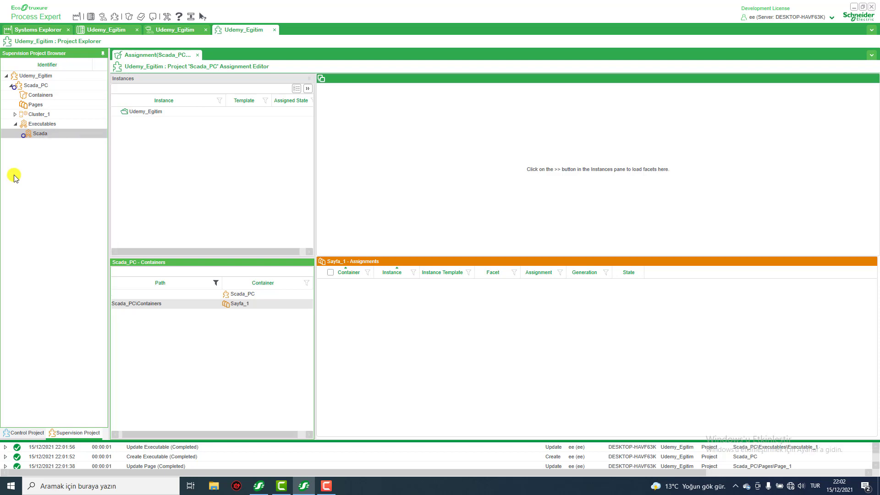
Open the Sayfa_1 page from the Scada_PC containers for editing, look over the page editor, and close it.
left_click(41, 97)
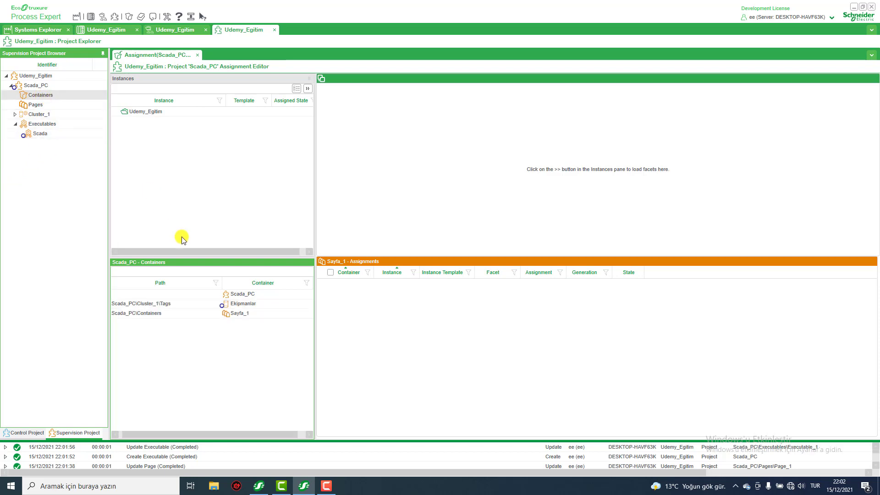
left_click(242, 315)
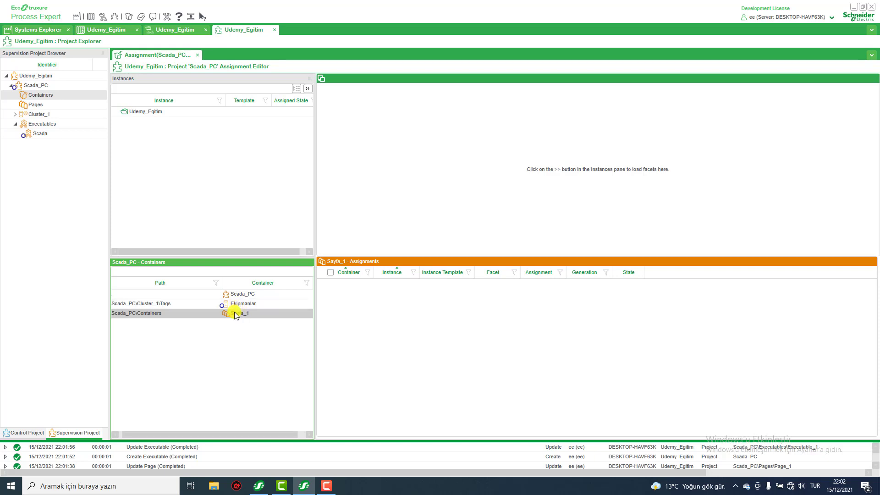
right_click(235, 314)
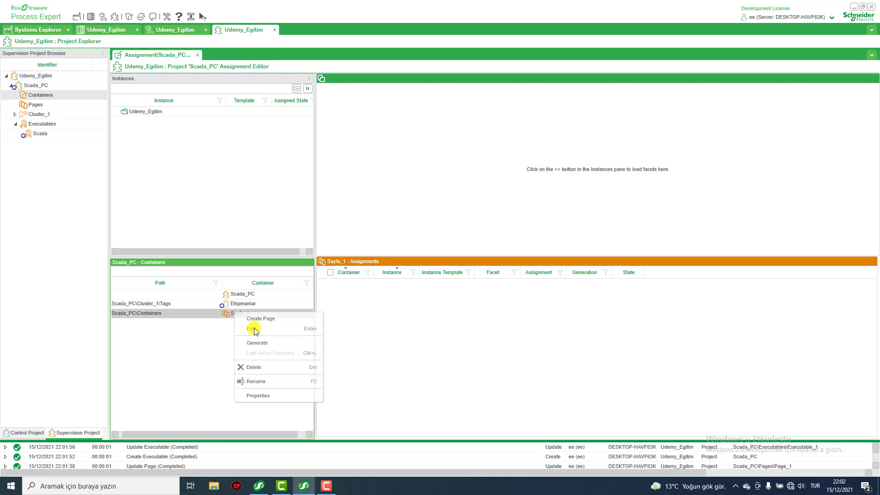
left_click(254, 329)
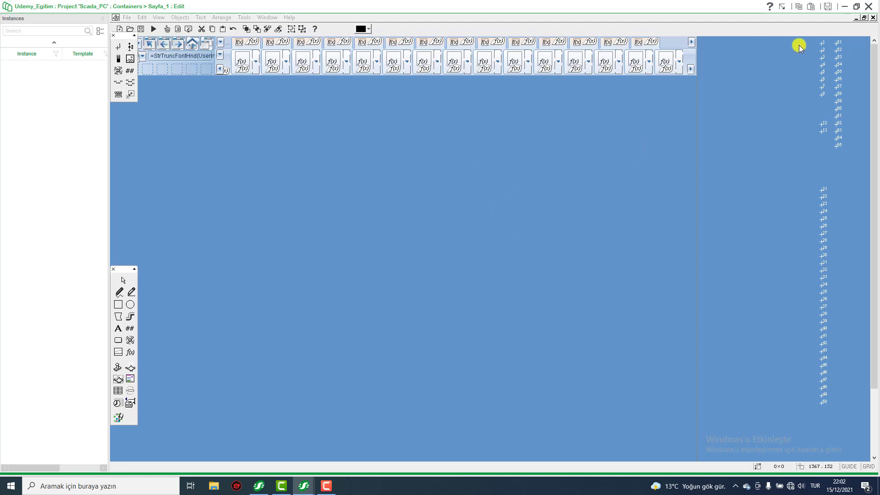
left_click(870, 8)
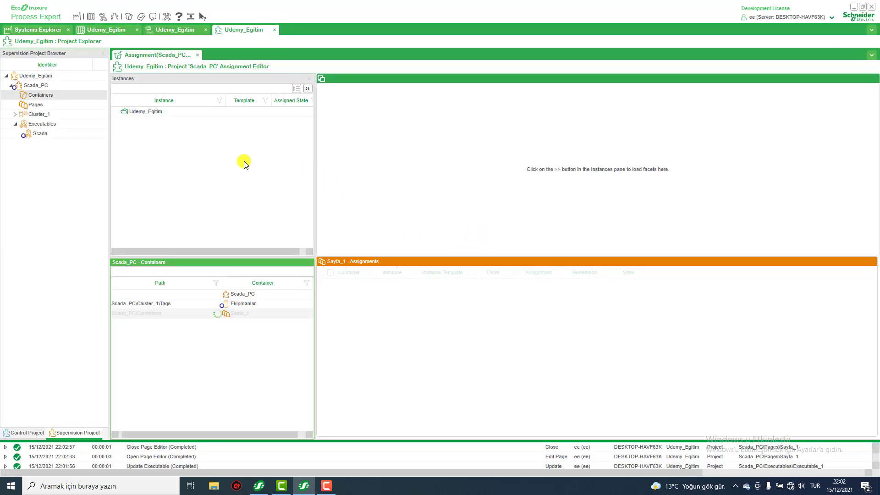